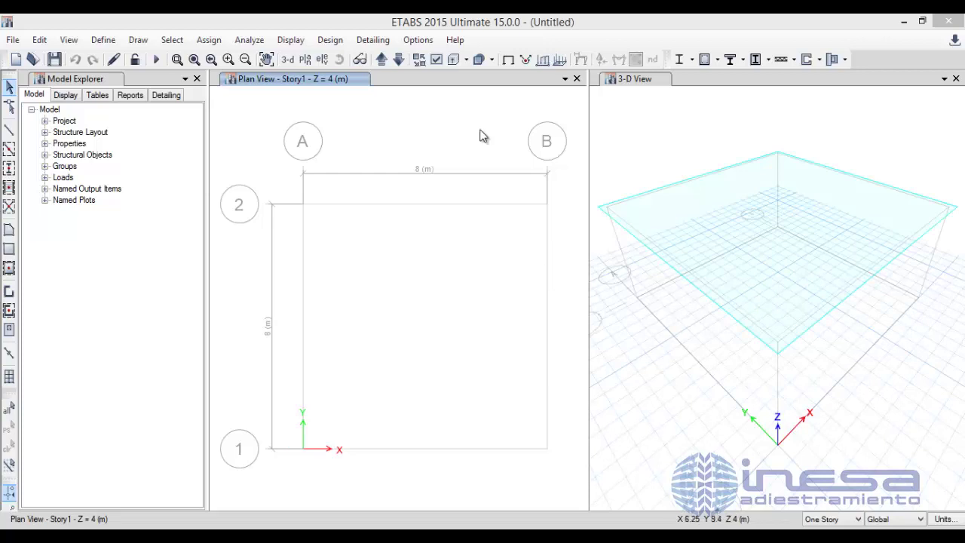
# Display the shell object labels in the Story1 plan view
pyautogui.click(436, 61)
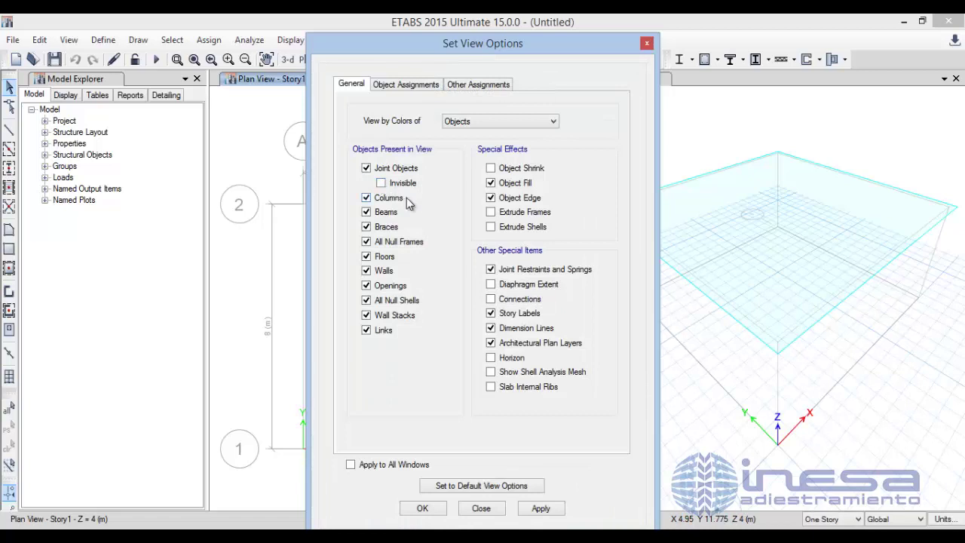
pyautogui.click(401, 85)
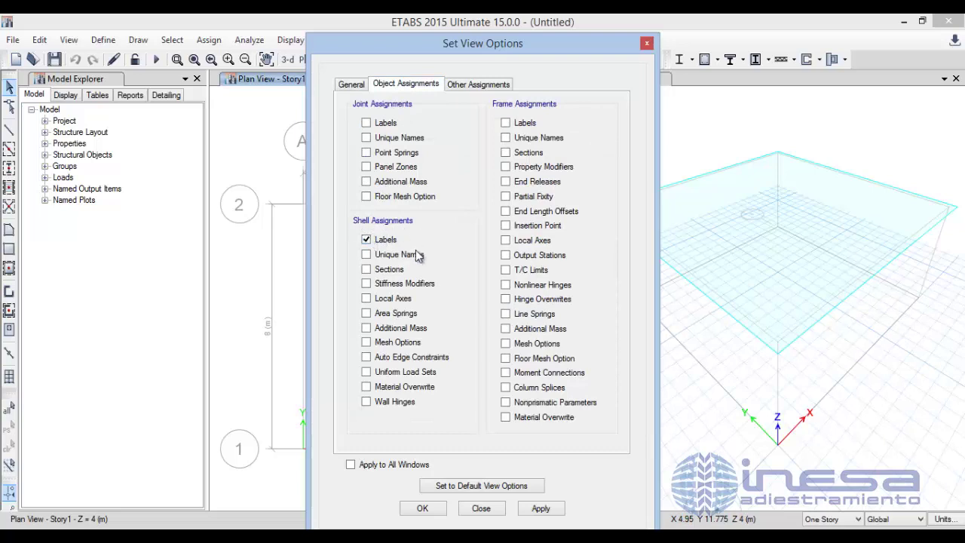
pyautogui.click(423, 510)
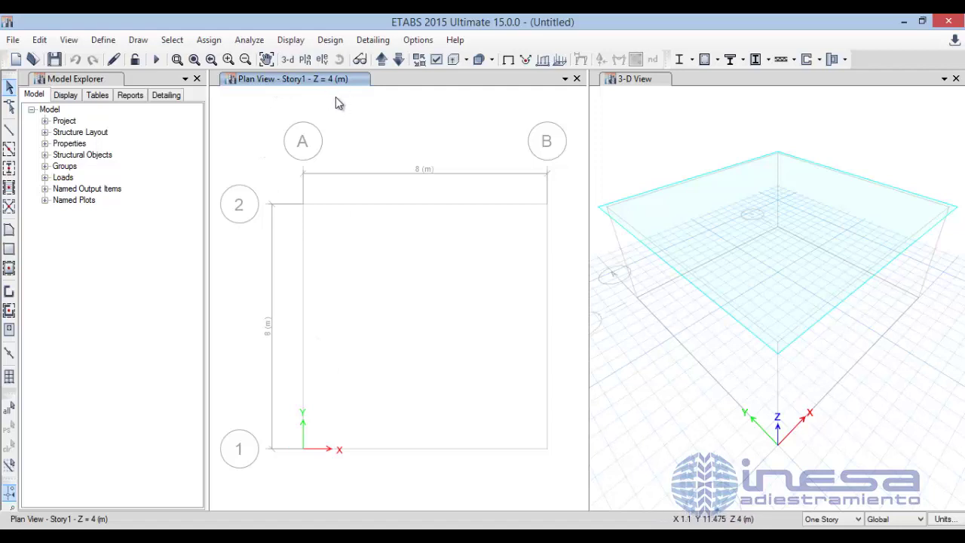
# Draw a Slab1 floor filling the bay between grids A–B and 1–2 on Story1
pyautogui.click(10, 269)
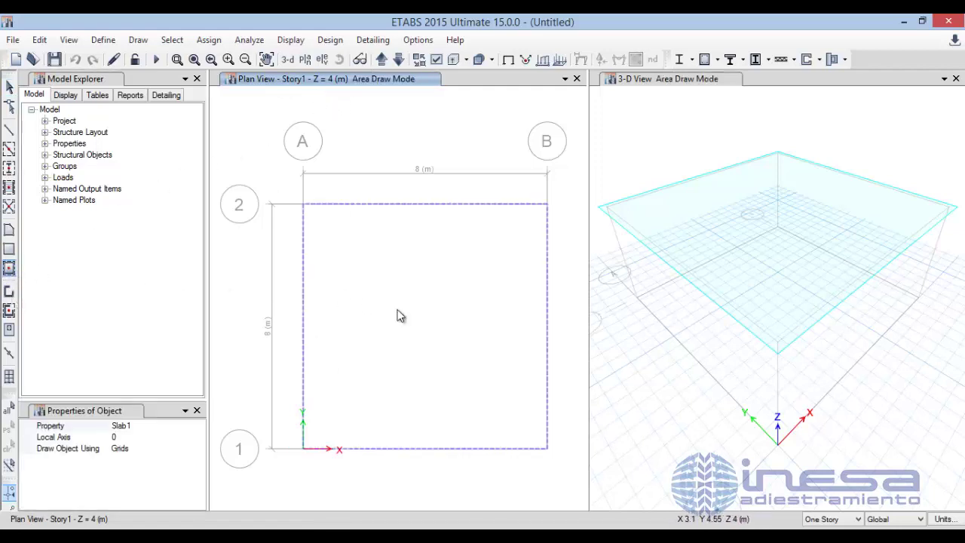
pyautogui.click(397, 310)
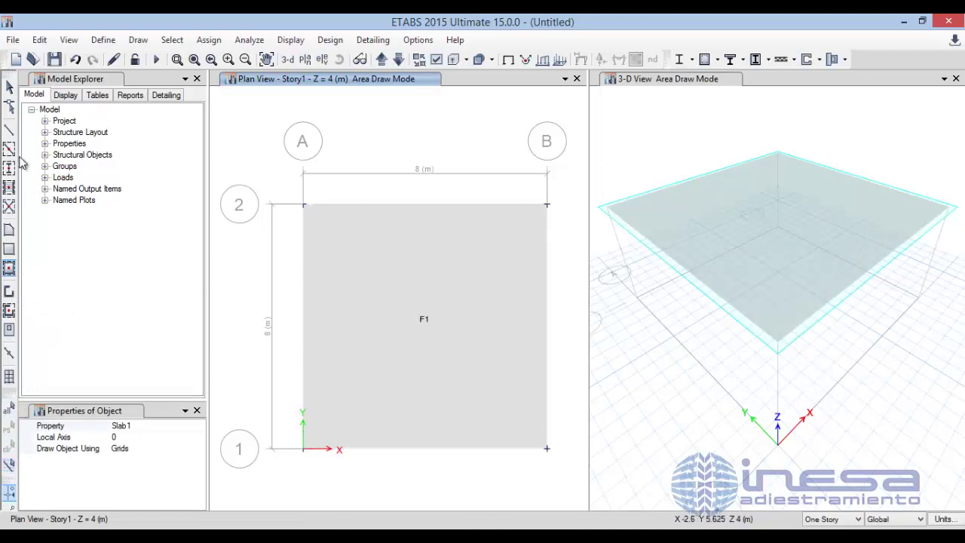
pyautogui.click(9, 87)
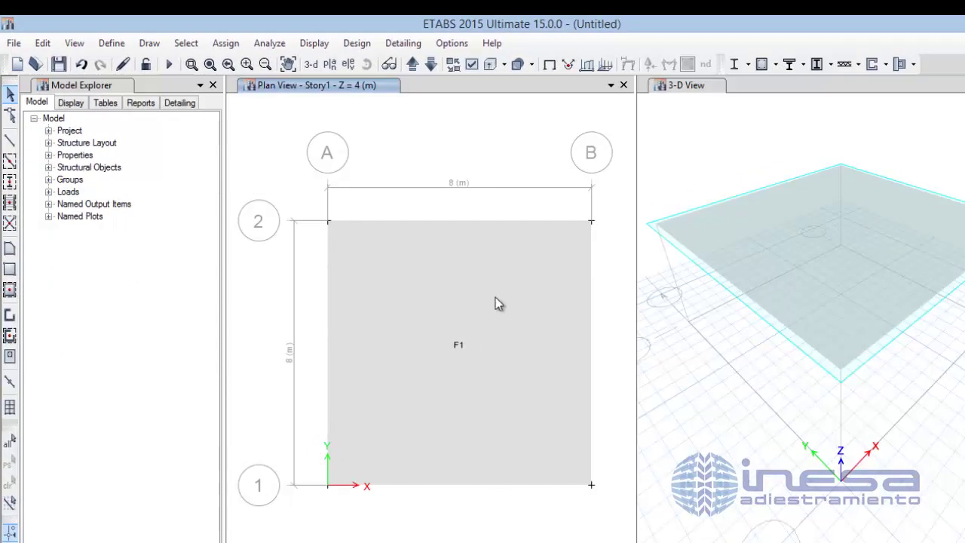
# Divide the floor slab into 2 by 2 areas and undo the division
pyautogui.click(461, 265)
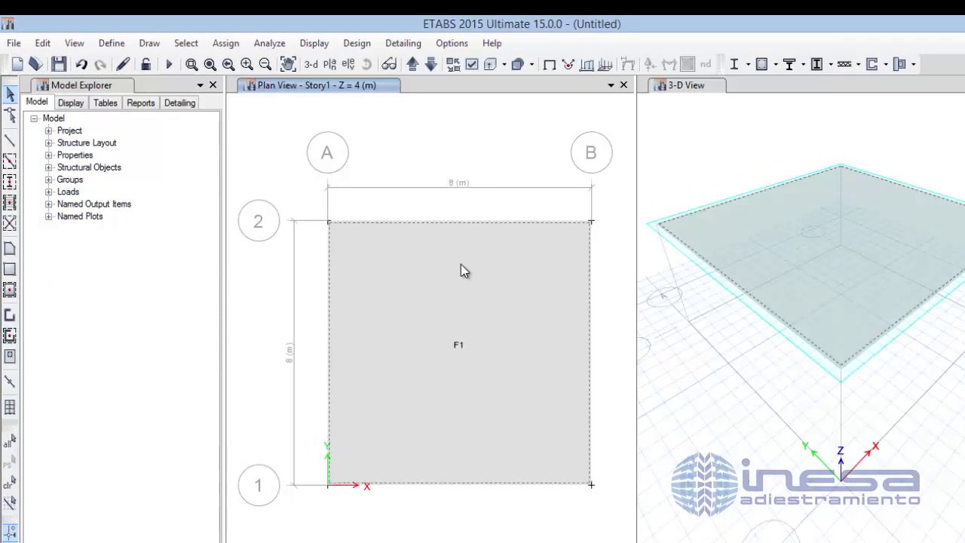
pyautogui.click(43, 44)
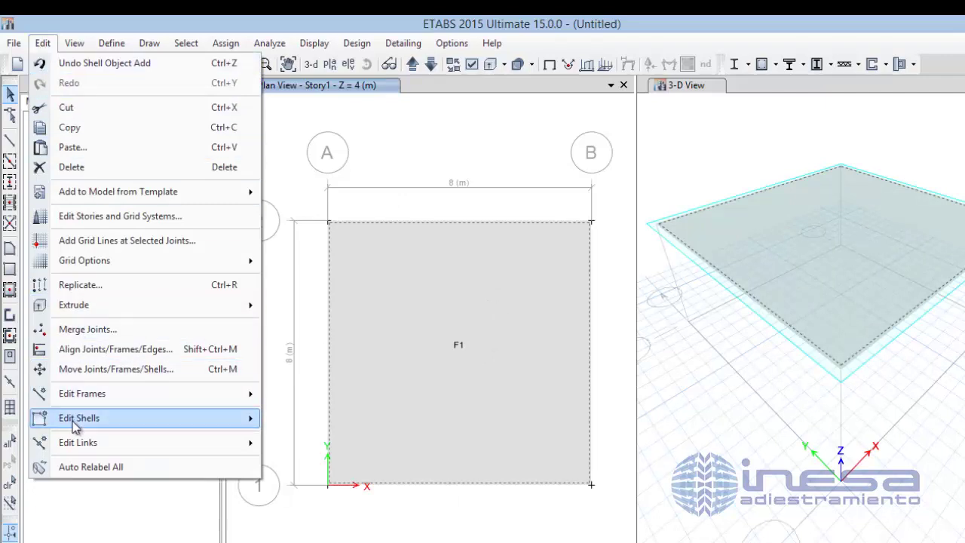
pyautogui.moveTo(106, 420)
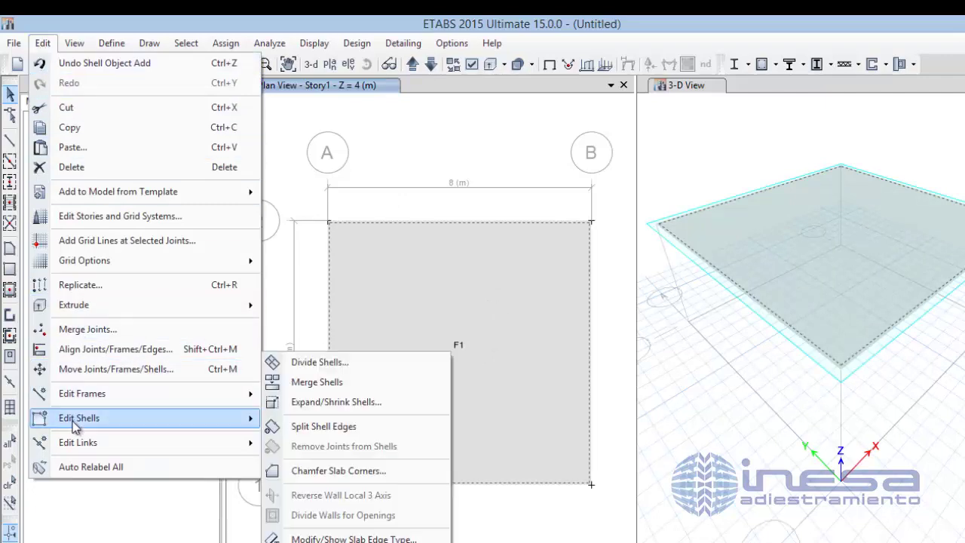
pyautogui.click(377, 365)
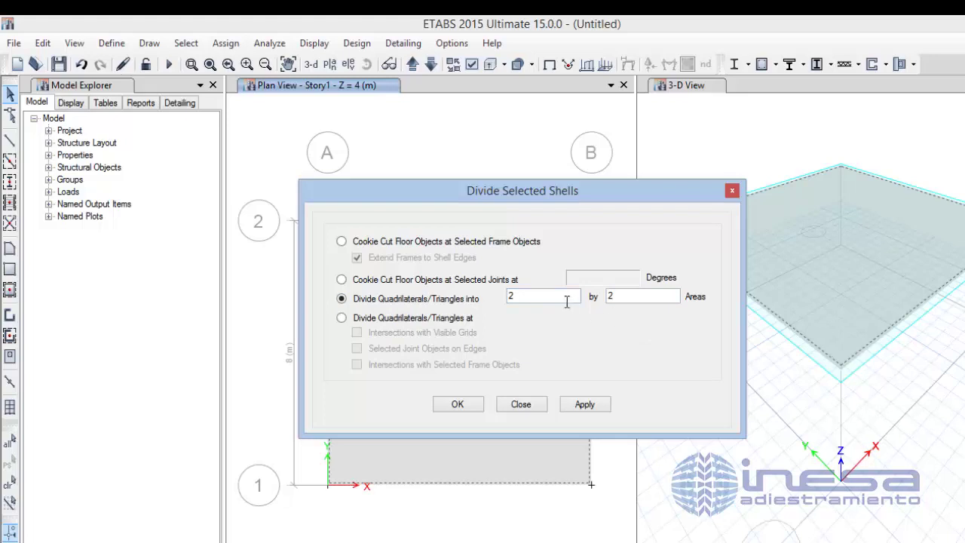
pyautogui.click(597, 399)
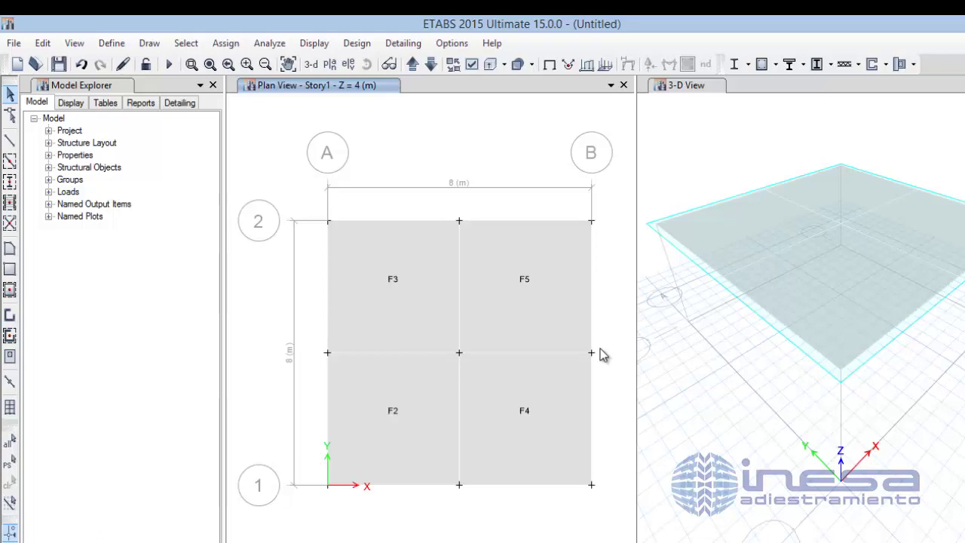
pyautogui.click(83, 66)
# Divide the floor slab into 4 by 4 areas and undo the division
pyautogui.click(510, 321)
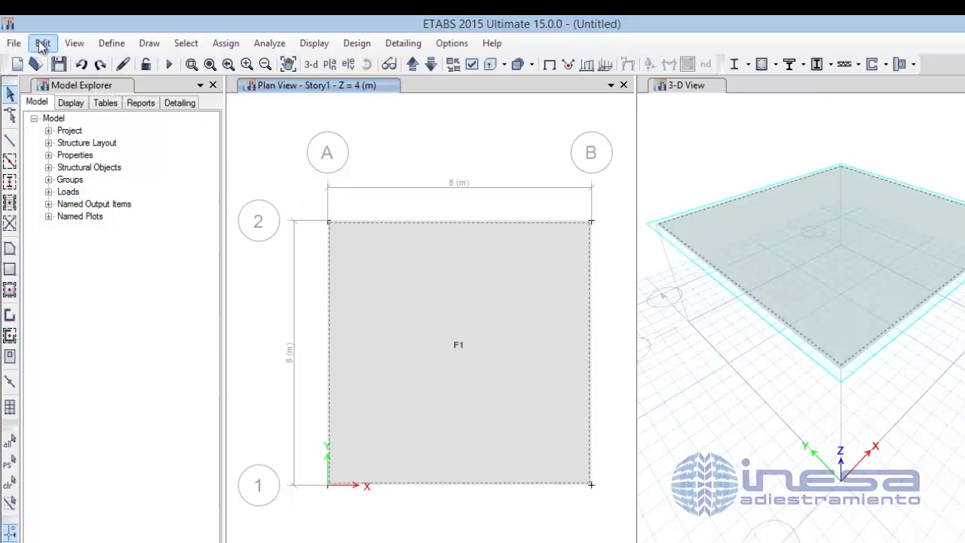
pyautogui.click(43, 43)
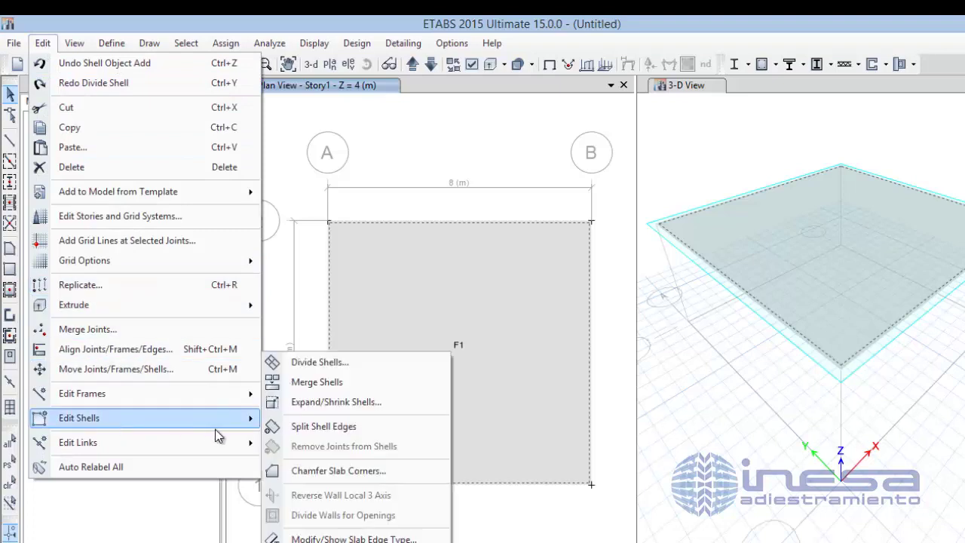
pyautogui.click(306, 365)
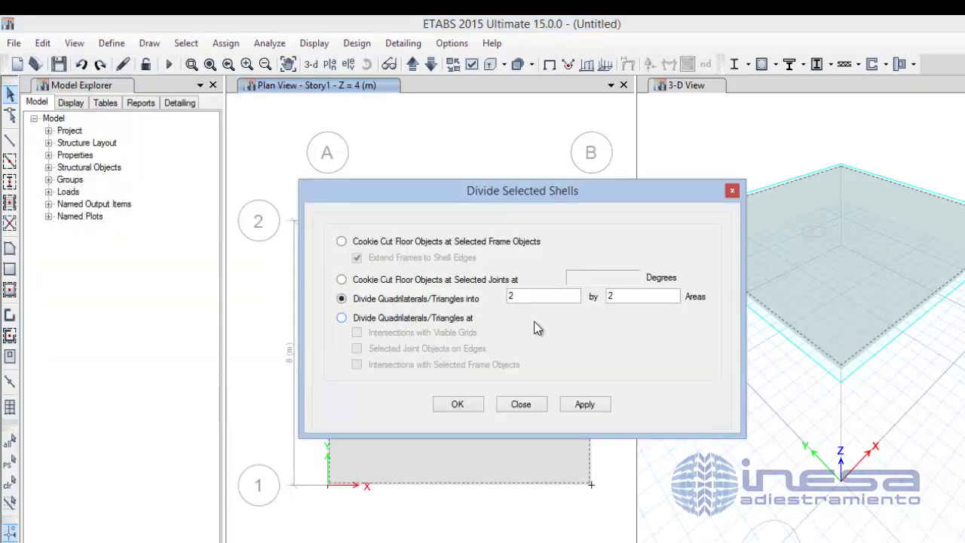
pyautogui.write('4')
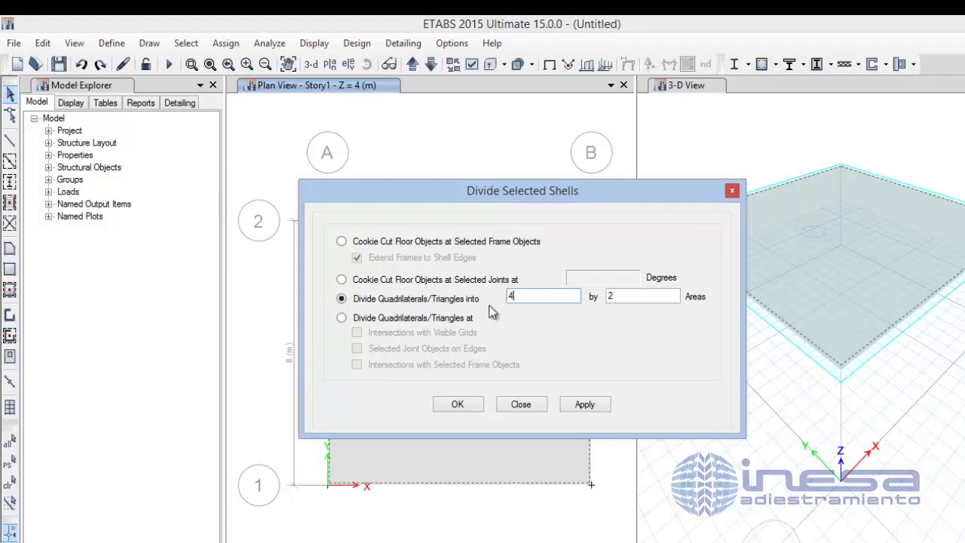
pyautogui.doubleClick(613, 296)
pyautogui.write('4')
pyautogui.click(455, 405)
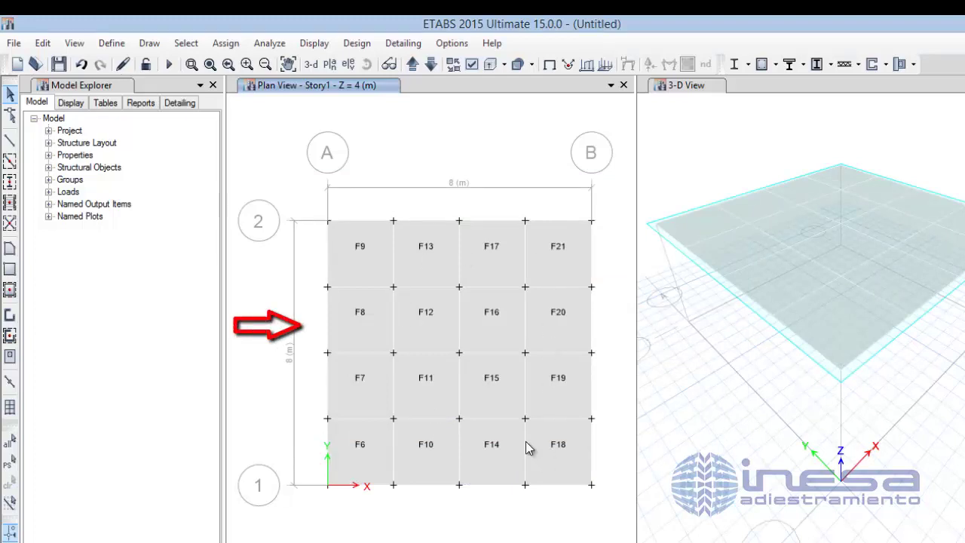
pyautogui.click(80, 65)
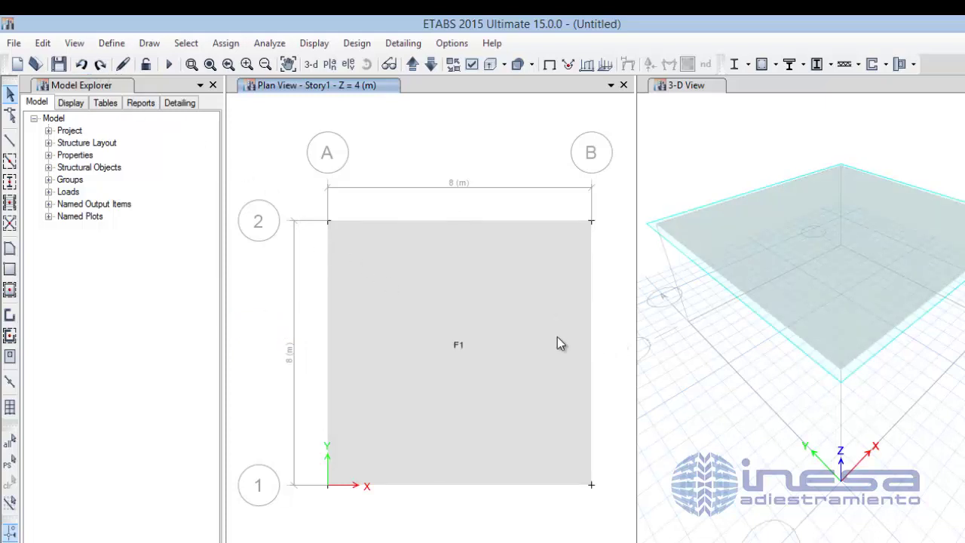
# Cookie cut the slab at 45 degrees through the corner joints at B-2 and A-1, and undo the cut
pyautogui.click(492, 338)
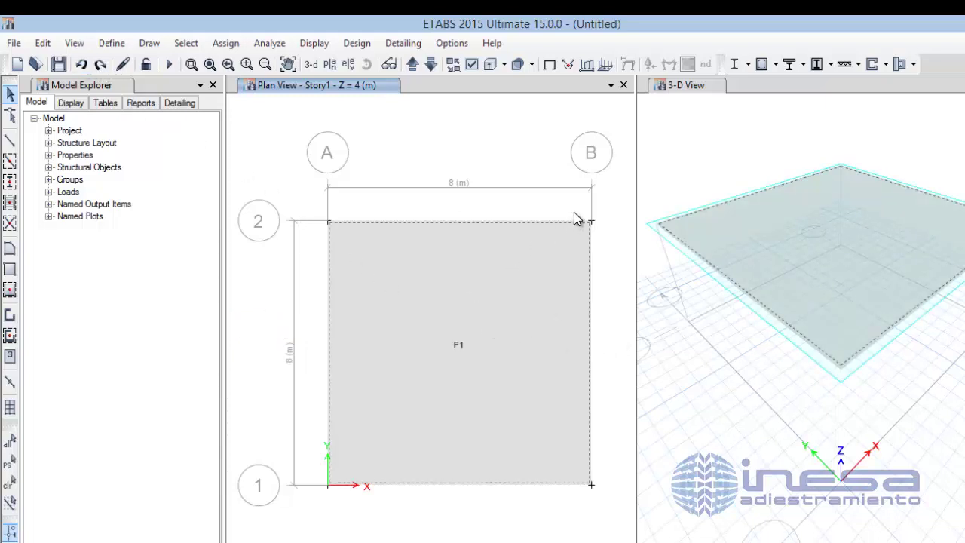
pyautogui.click(591, 221)
pyautogui.moveTo(318, 473); pyautogui.dragTo(340, 503)
pyautogui.click(43, 44)
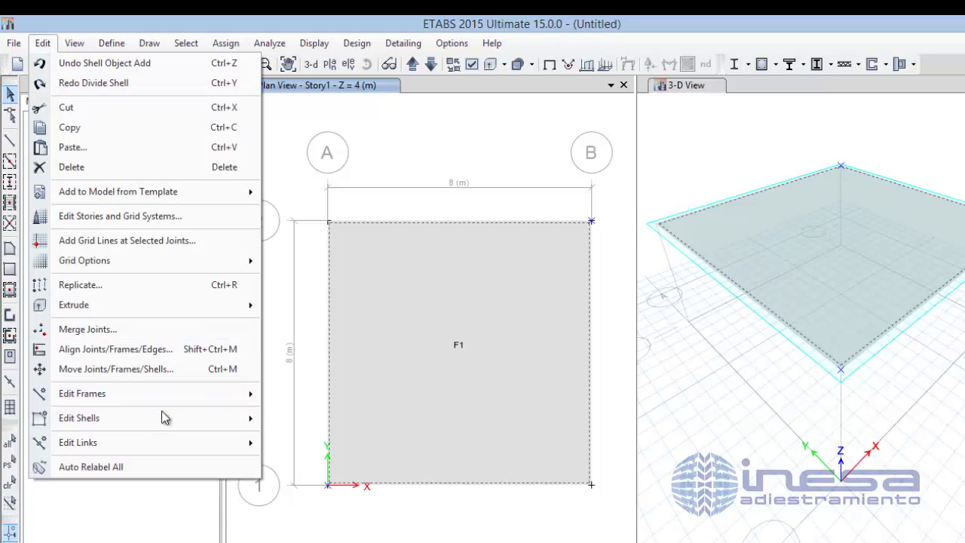
pyautogui.moveTo(169, 417)
pyautogui.click(311, 362)
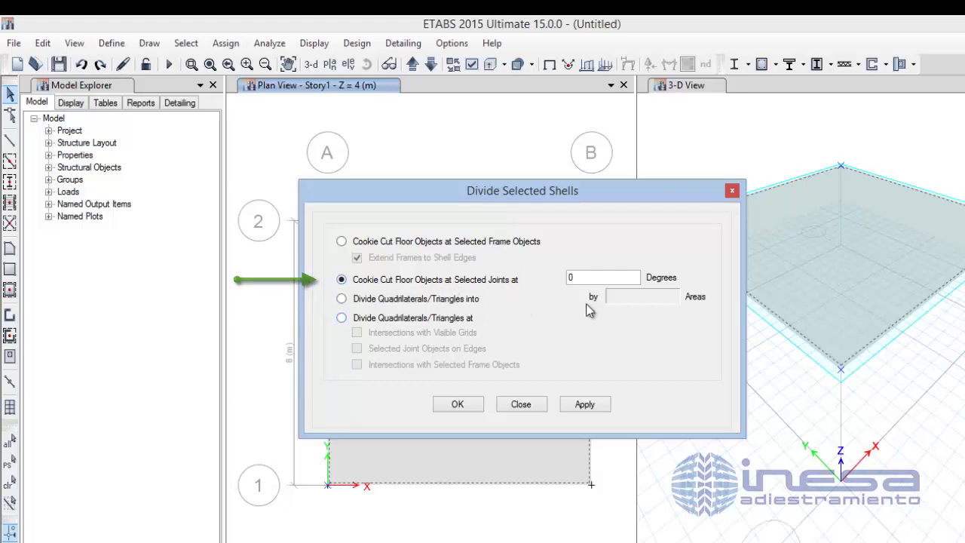
pyautogui.click(588, 277)
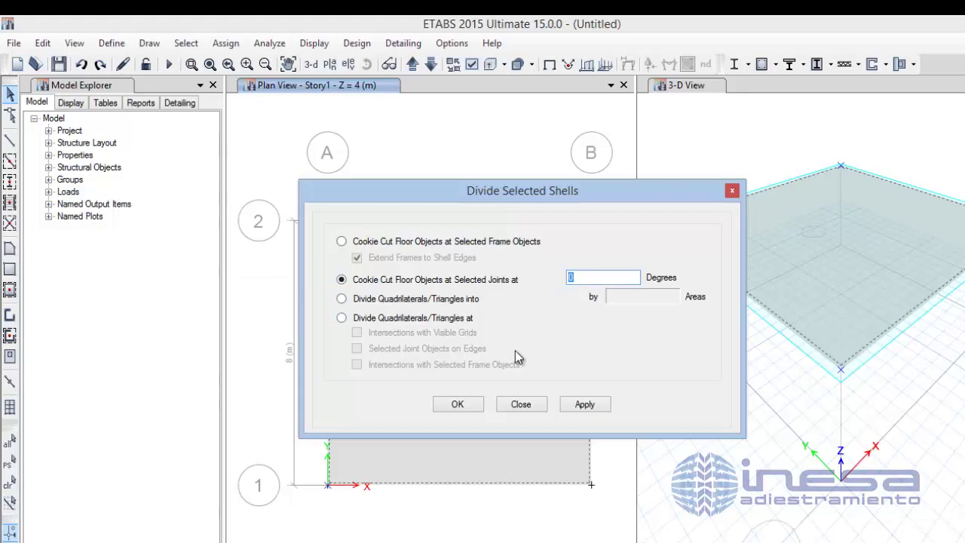
pyautogui.write('45')
pyautogui.click(458, 404)
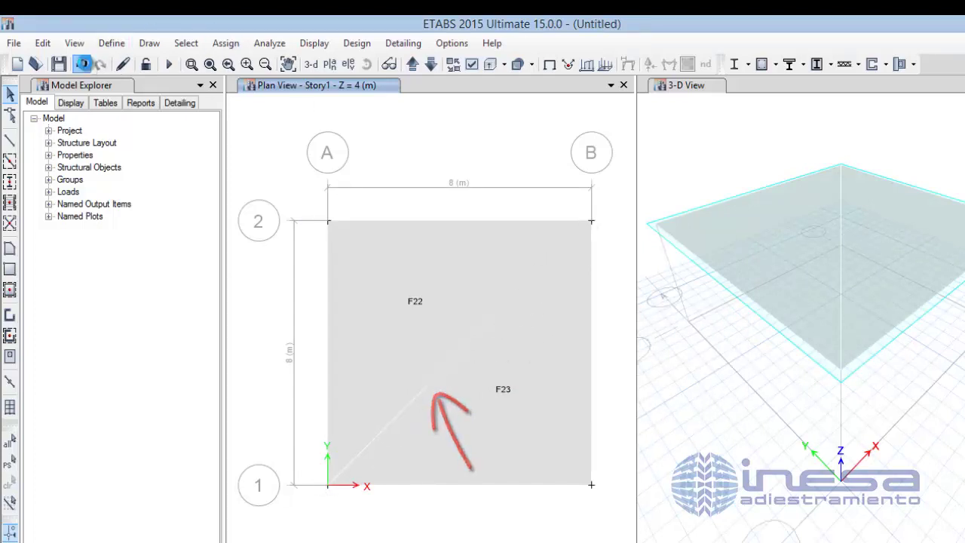
pyautogui.click(81, 64)
# Cookie cut the slab at 30 degrees through all four corner joints, and undo the cut
pyautogui.moveTo(315, 206); pyautogui.dragTo(347, 239)
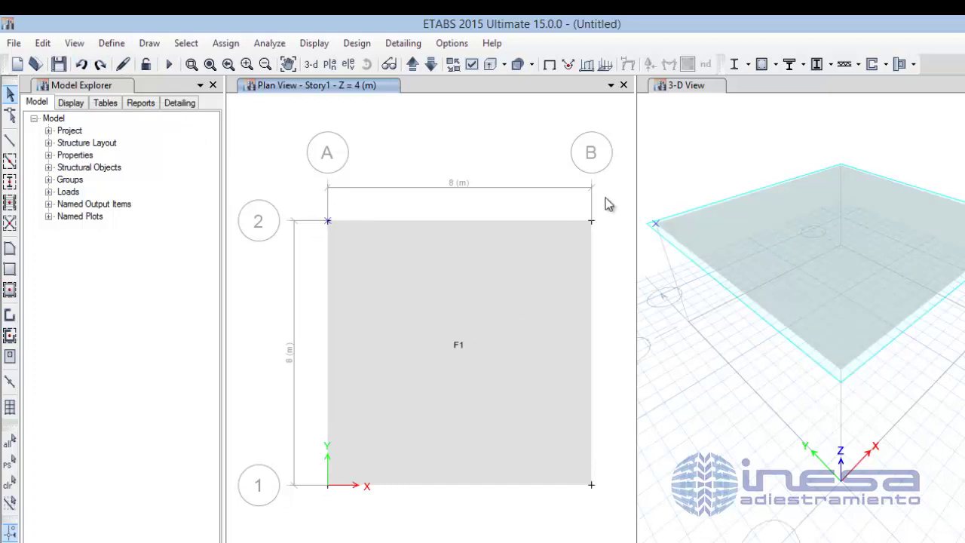
pyautogui.moveTo(577, 208); pyautogui.dragTo(615, 240)
pyautogui.moveTo(321, 471); pyautogui.dragTo(354, 516)
pyautogui.moveTo(566, 471); pyautogui.dragTo(564, 470)
pyautogui.click(479, 399)
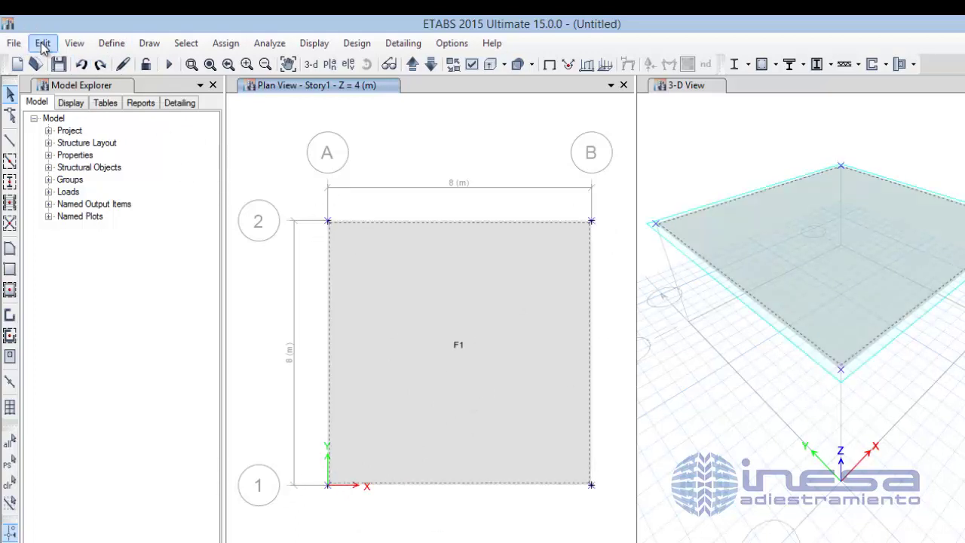
pyautogui.click(43, 44)
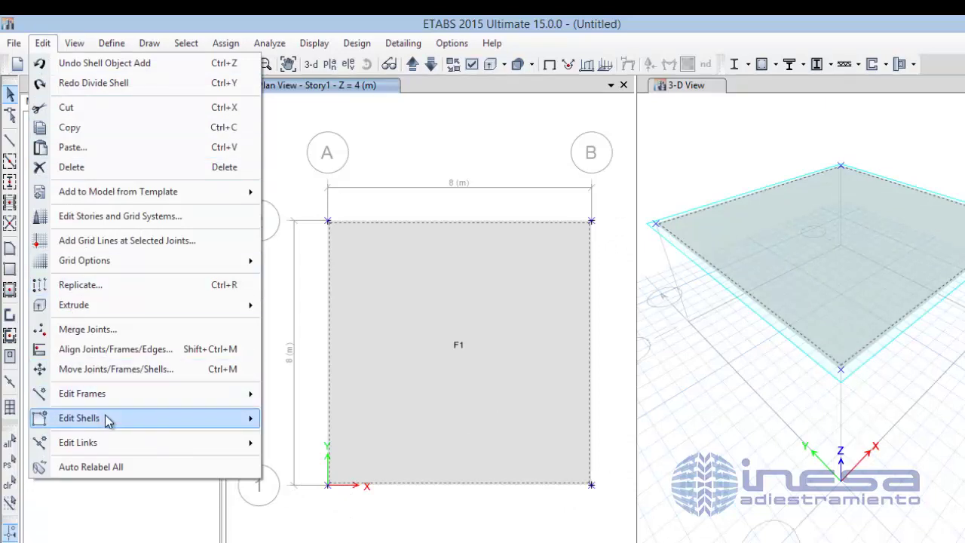
pyautogui.moveTo(132, 422)
pyautogui.click(304, 362)
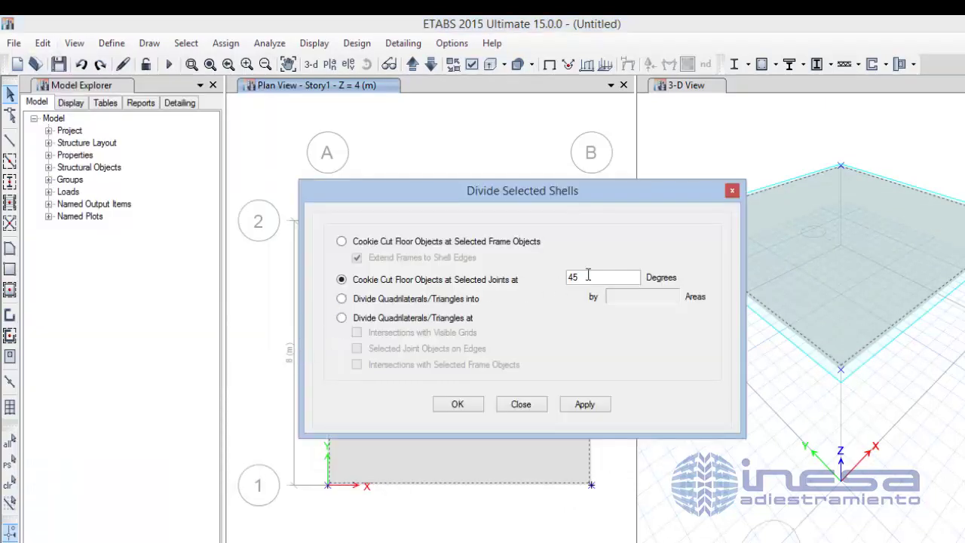
pyautogui.doubleClick(593, 277)
pyautogui.write('30')
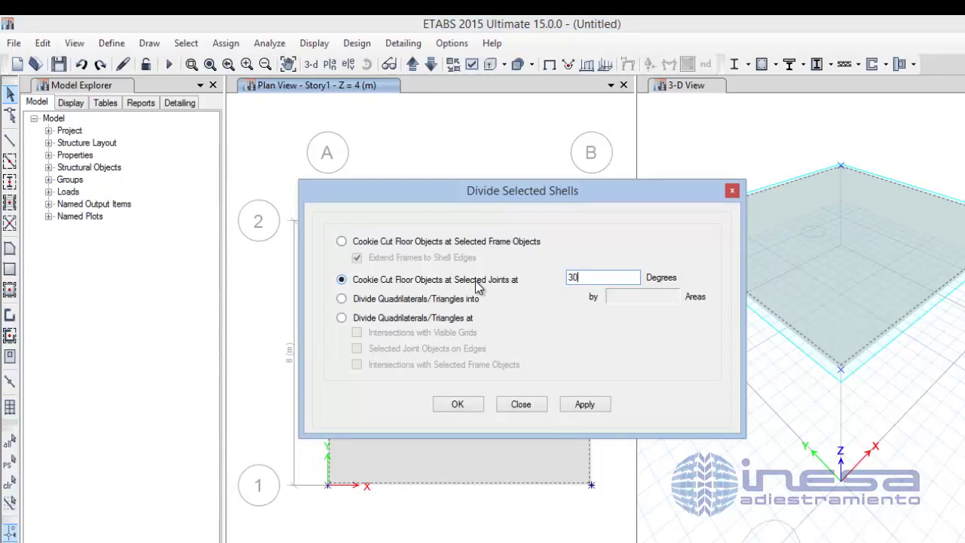
pyautogui.click(459, 404)
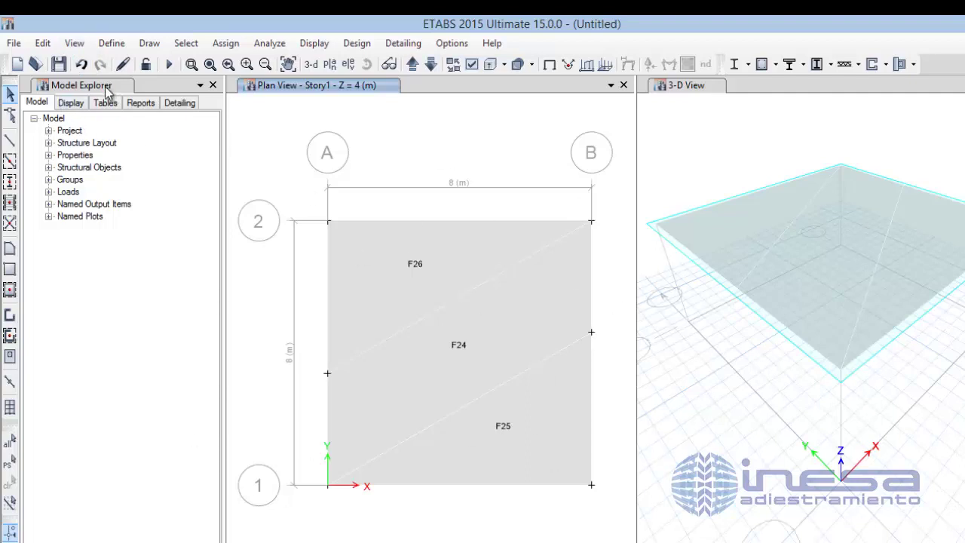
pyautogui.click(81, 65)
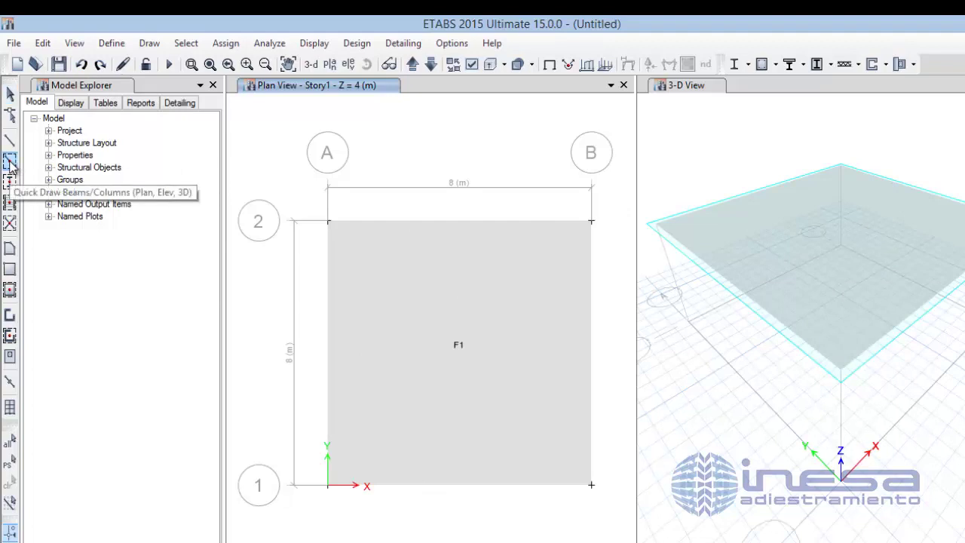
# Draw A-LatBm frame beams with continuous moment releases along all four grid lines around the slab
pyautogui.click(10, 162)
pyautogui.moveTo(316, 207)
pyautogui.mouseDown()
pyautogui.moveTo(630, 496)
pyautogui.moveTo(627, 509)
pyautogui.mouseUp()
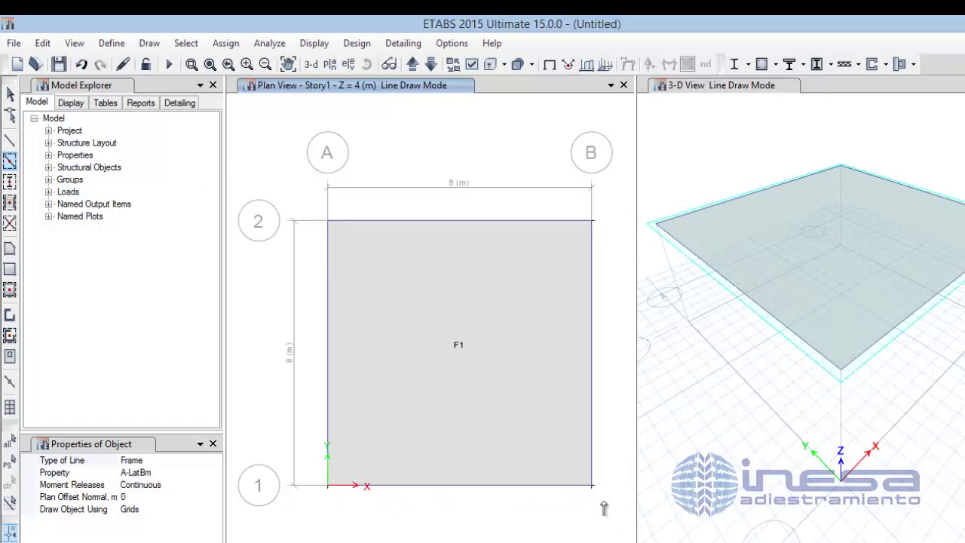
# Draw one pinned A-CompBm secondary beam across the middle of the bay, oriented parallel to X or T
pyautogui.click(9, 205)
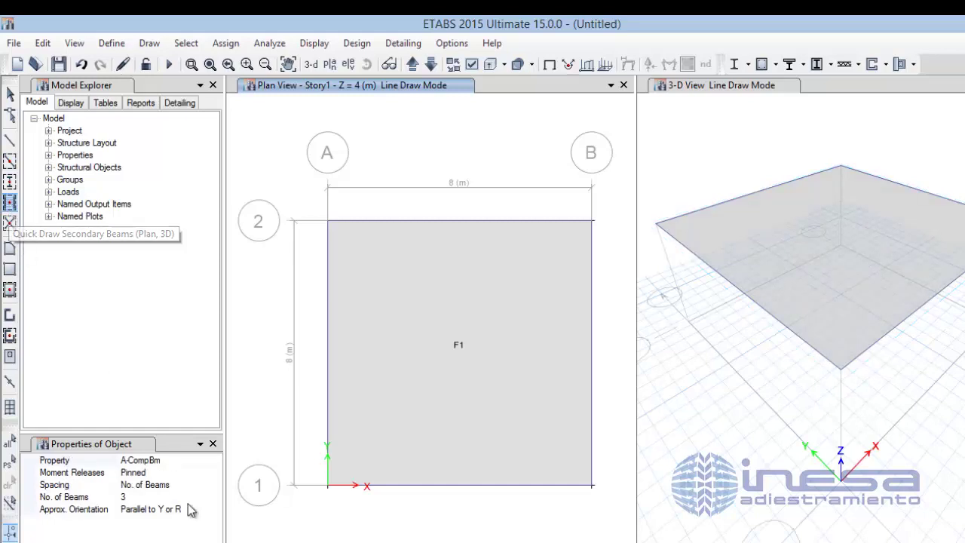
pyautogui.click(125, 498)
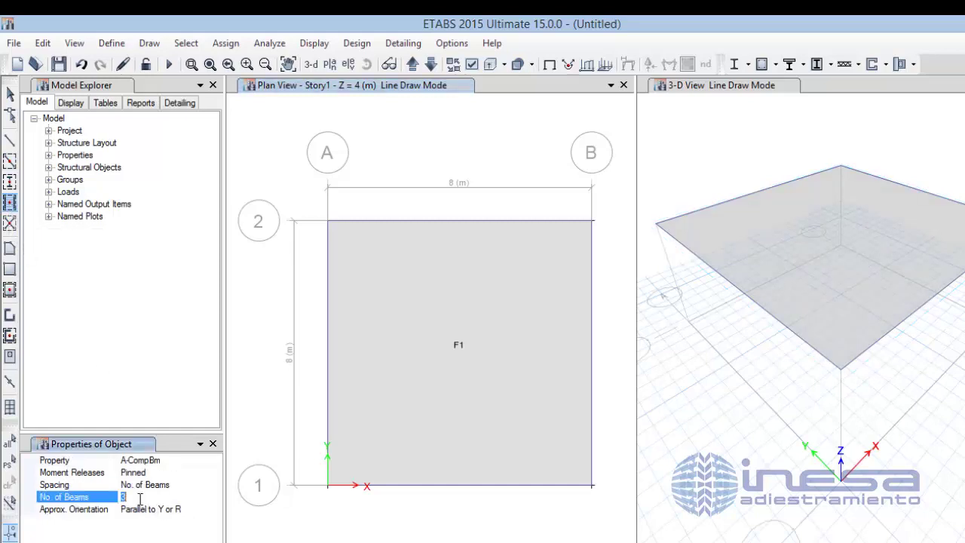
pyautogui.click(185, 509)
pyautogui.click(215, 510)
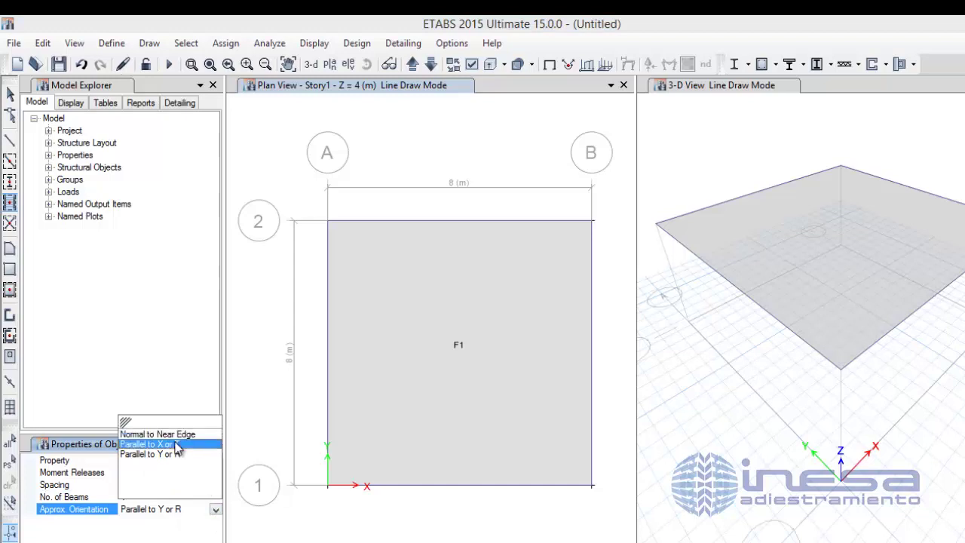
pyautogui.click(150, 444)
pyautogui.click(433, 362)
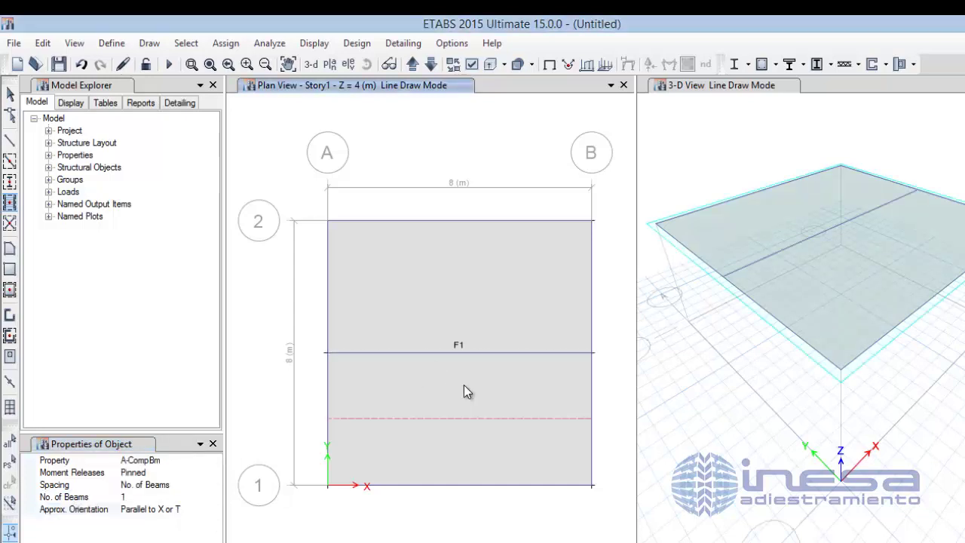
pyautogui.press('Escape')
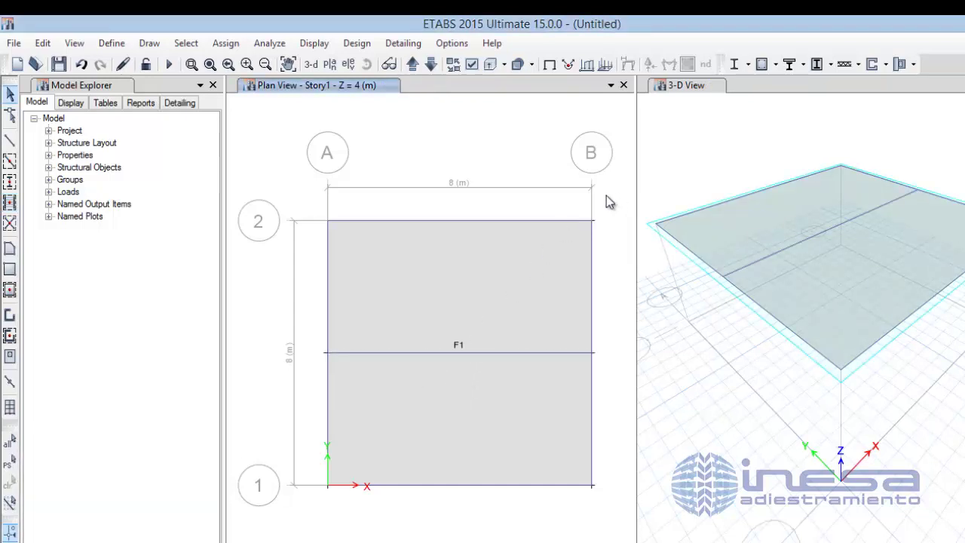
# Cookie cut the slab at the selected frame objects, with the frames extended to the shell edges
pyautogui.click(460, 277)
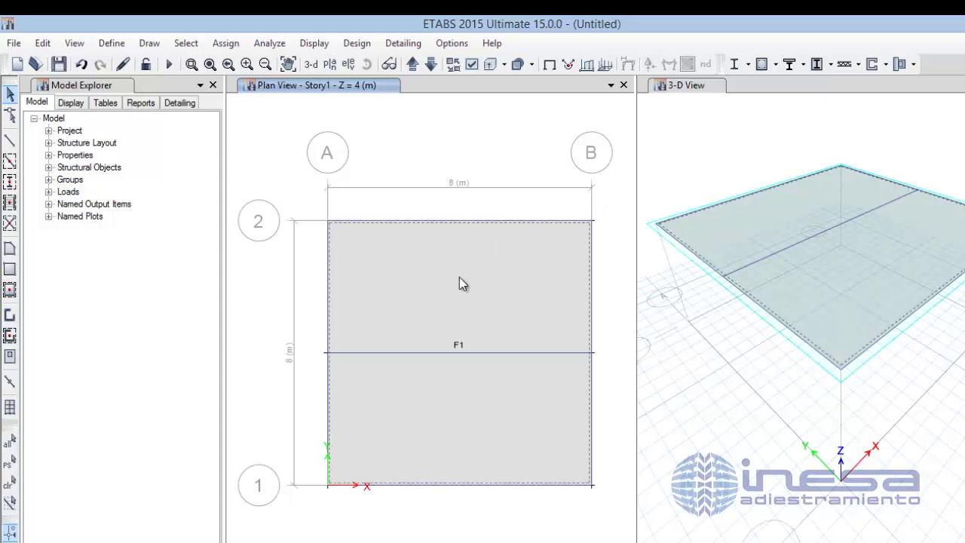
pyautogui.moveTo(312, 212); pyautogui.dragTo(624, 508)
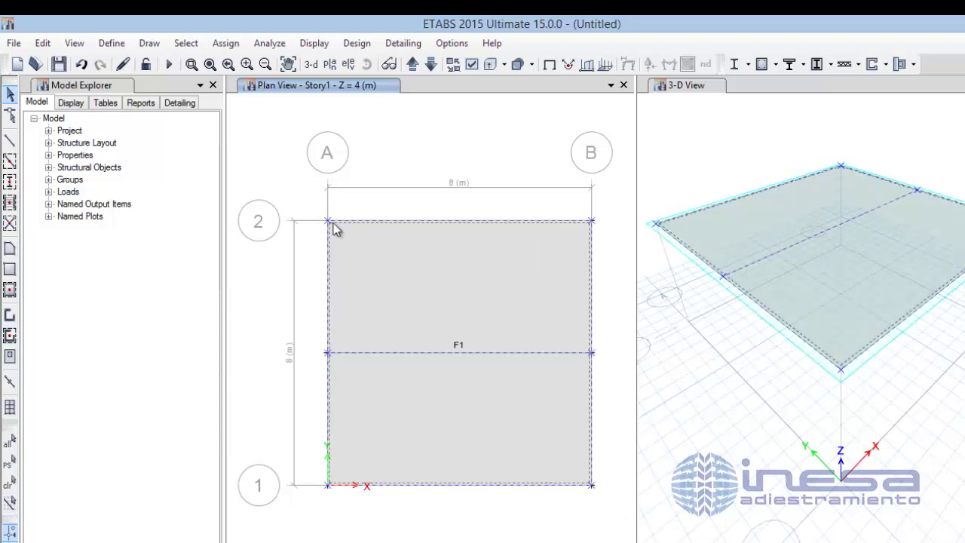
pyautogui.click(42, 43)
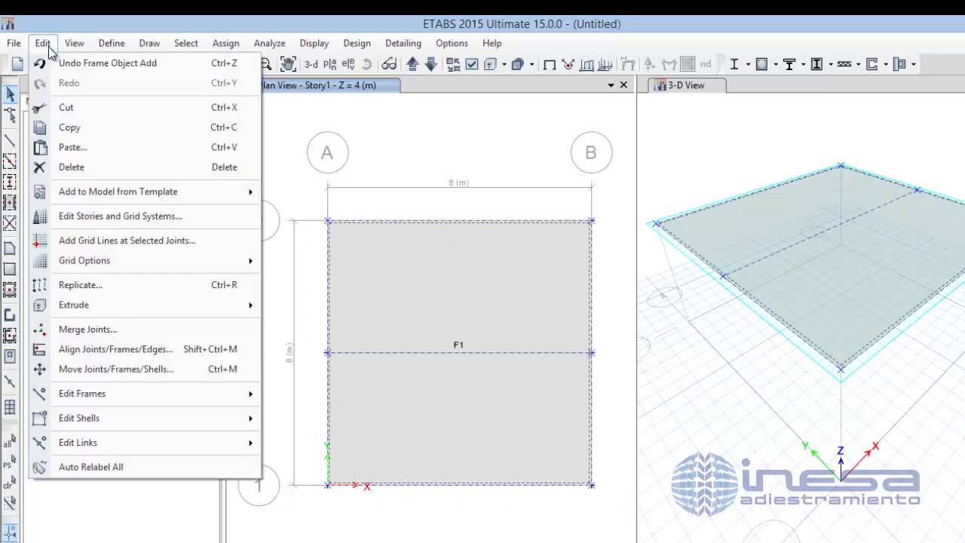
pyautogui.moveTo(126, 425)
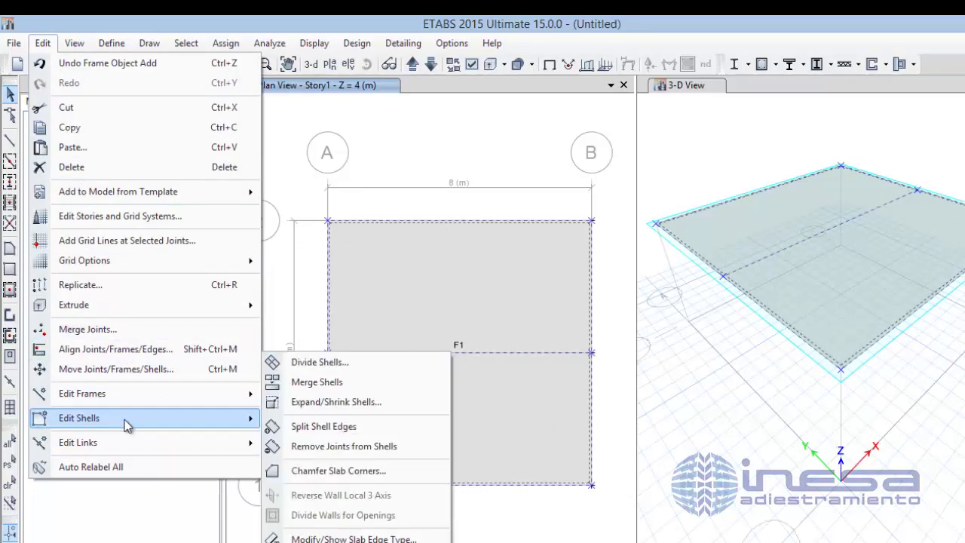
pyautogui.click(297, 367)
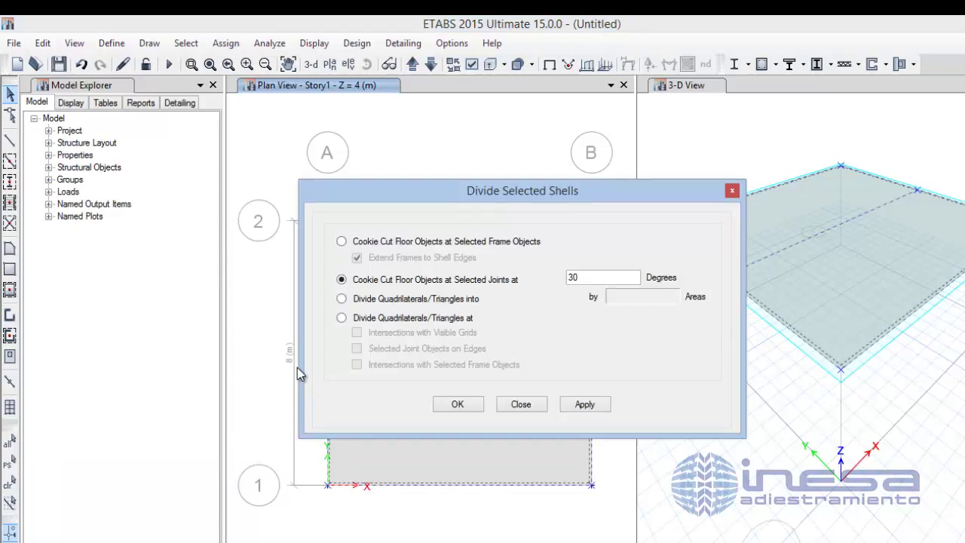
pyautogui.click(362, 241)
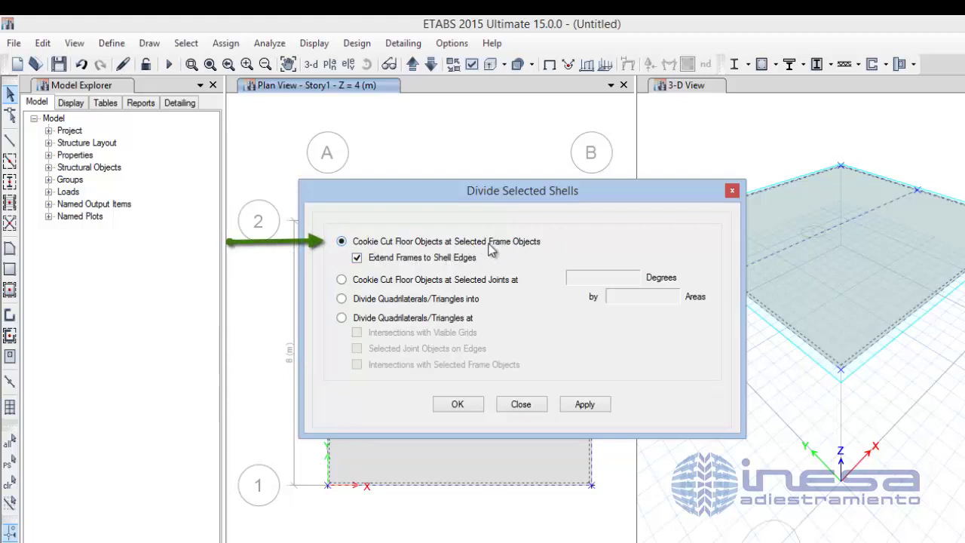
pyautogui.click(469, 408)
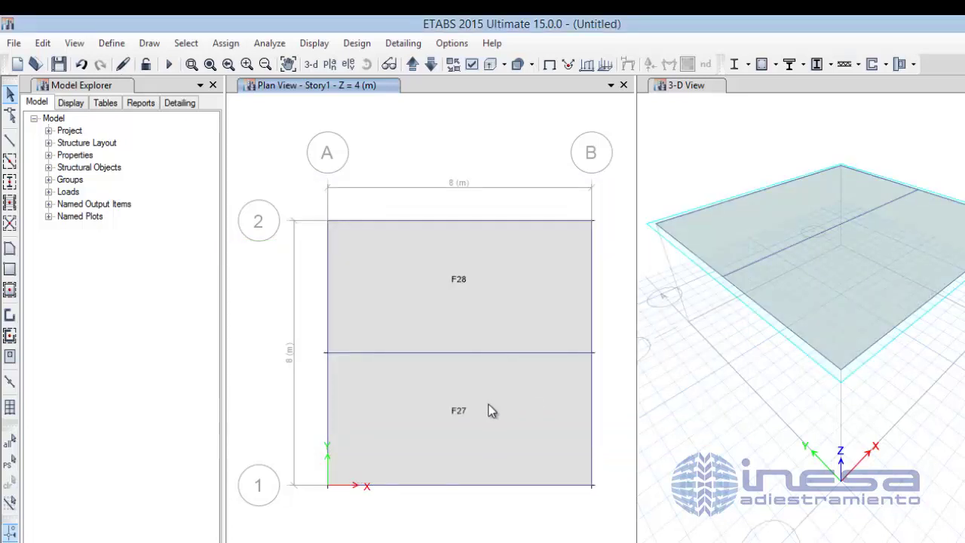
# Check the two slab pieces by selecting each in turn, and undo the cut at the beam
pyautogui.click(491, 298)
pyautogui.click(511, 331)
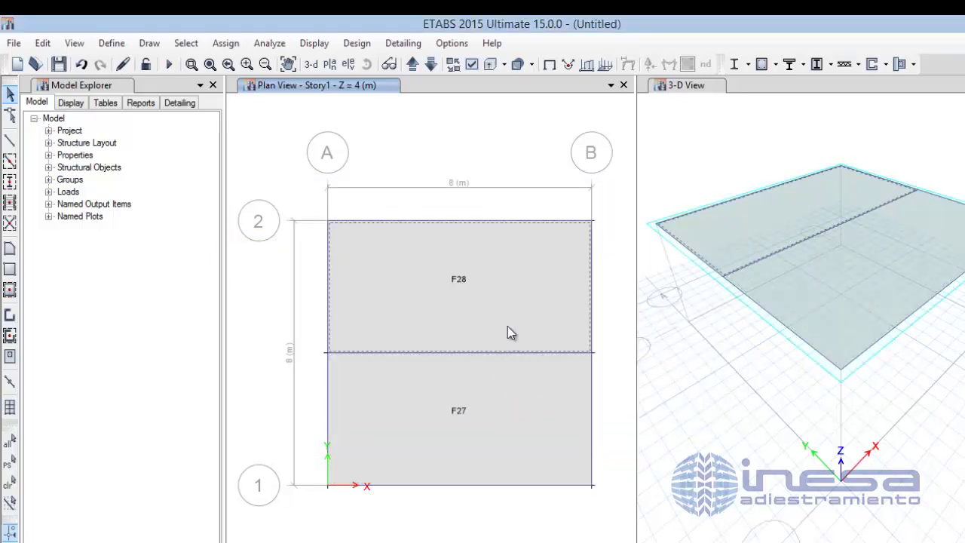
pyautogui.click(510, 414)
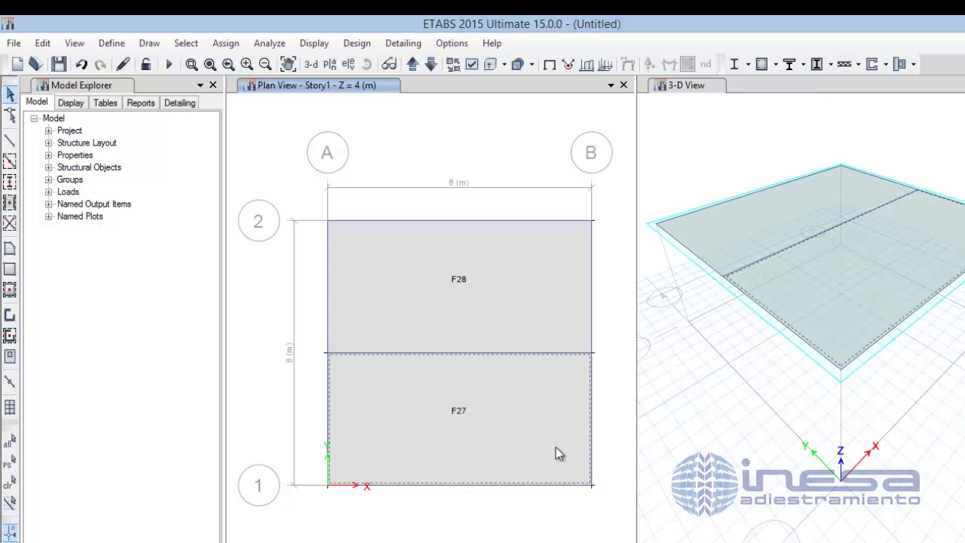
pyautogui.click(502, 411)
pyautogui.click(515, 339)
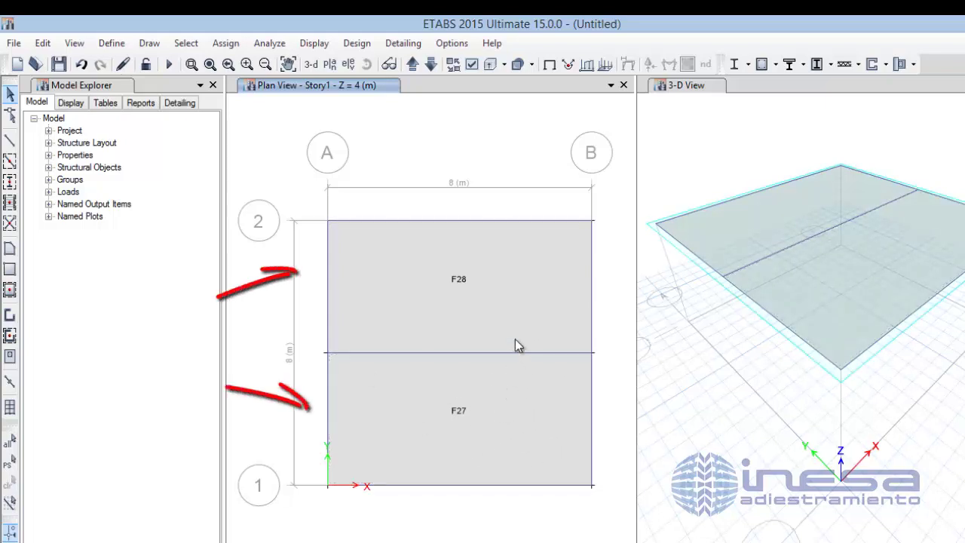
pyautogui.click(515, 306)
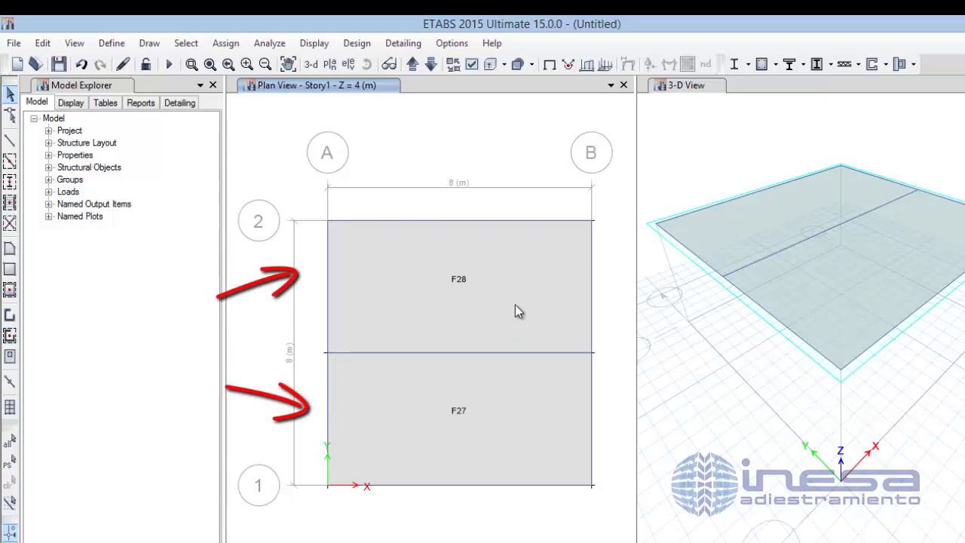
pyautogui.click(83, 65)
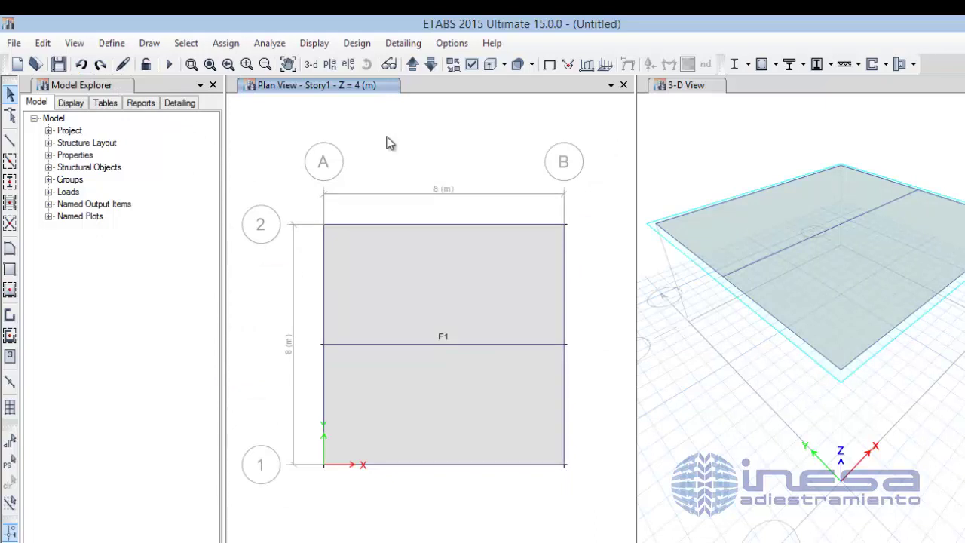
# Divide the secondary beam across the middle of the bay into 2 frame objects
pyautogui.moveTo(479, 326); pyautogui.dragTo(437, 359)
pyautogui.click(43, 43)
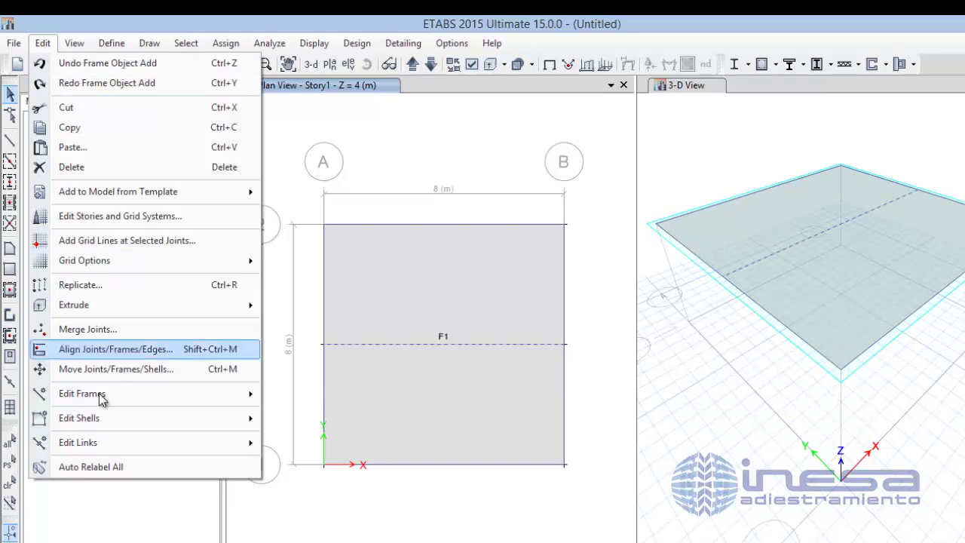
pyautogui.moveTo(103, 394)
pyautogui.click(317, 395)
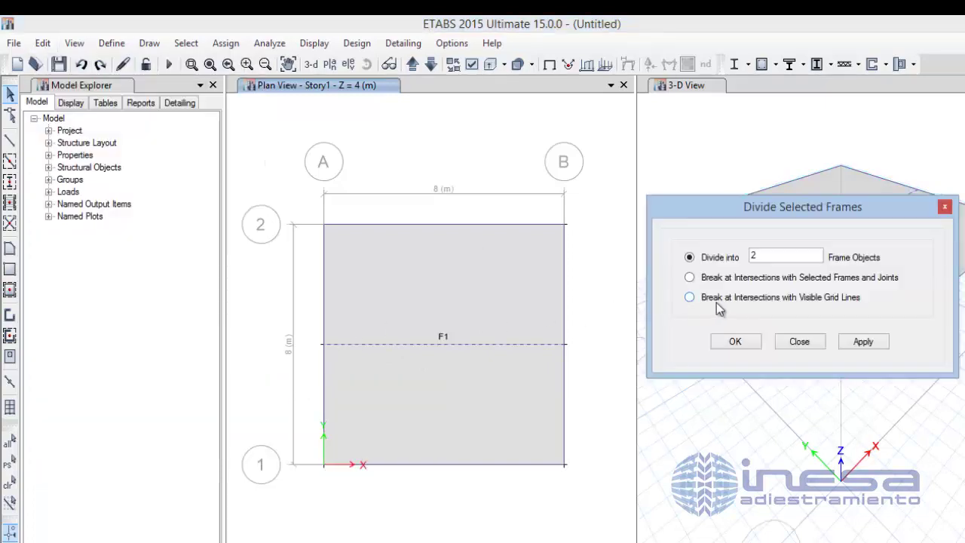
pyautogui.click(736, 344)
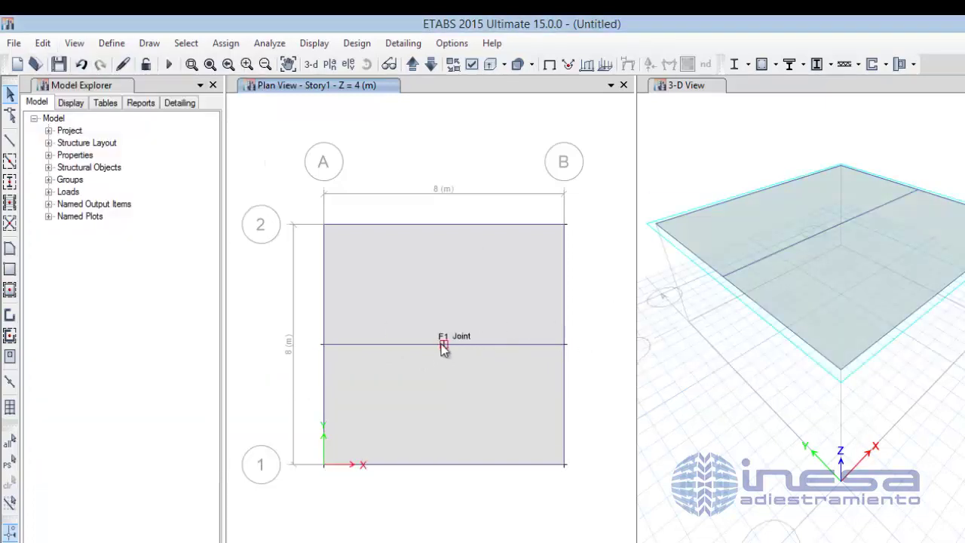
# Add a grid line parallel to Y in grid system G1 at the secondary beam's midpoint joint
pyautogui.click(445, 345)
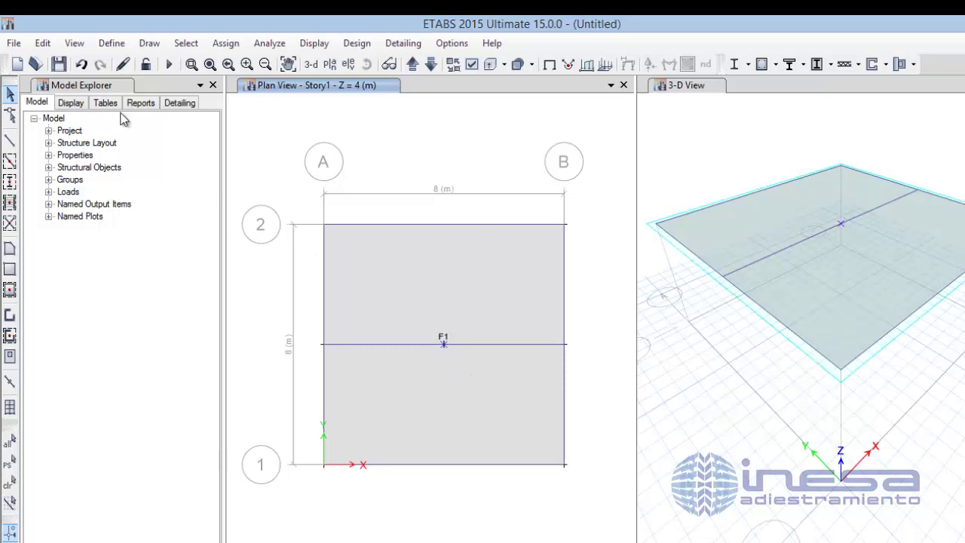
pyautogui.click(43, 46)
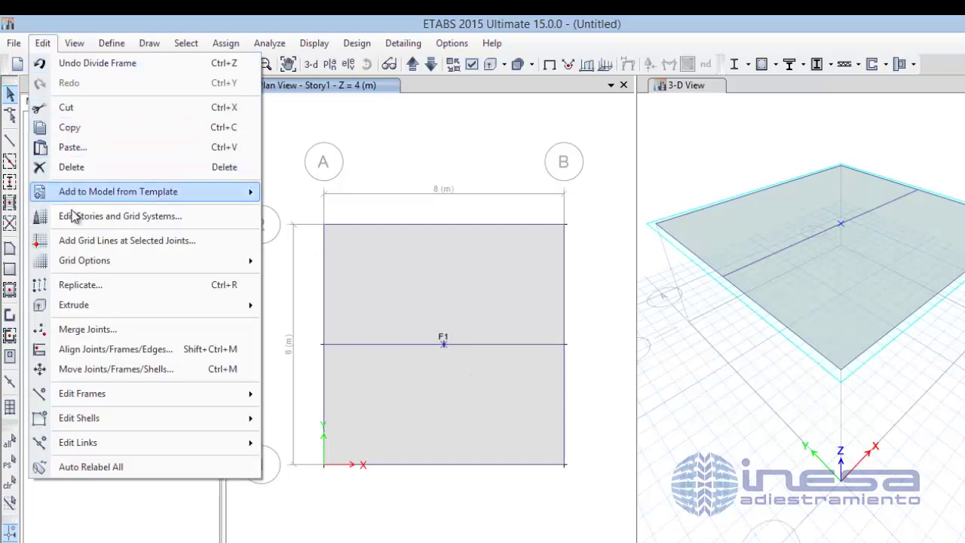
pyautogui.click(141, 240)
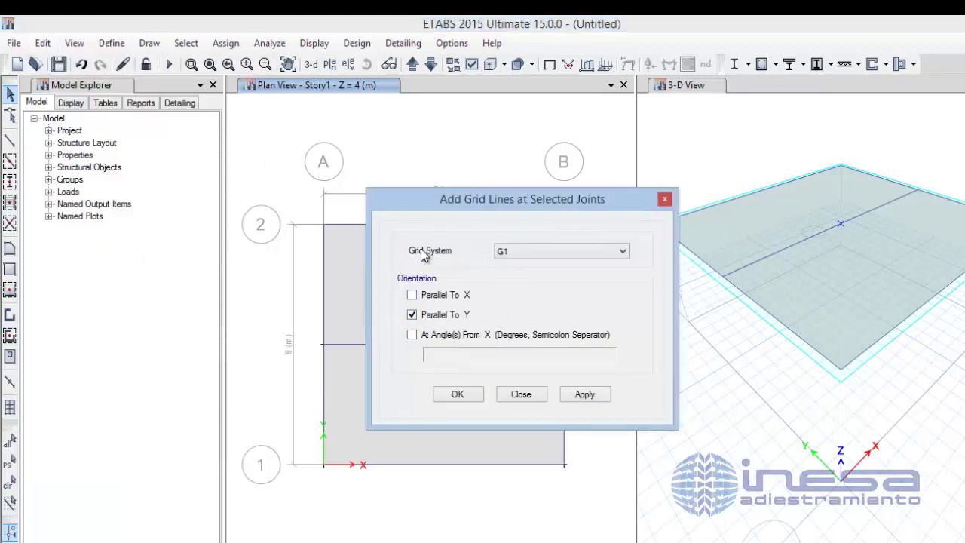
pyautogui.click(461, 393)
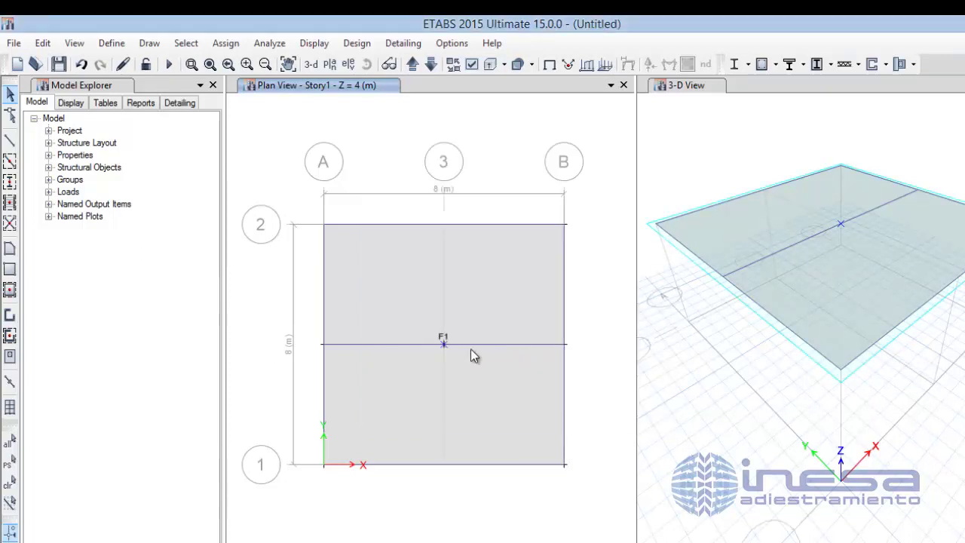
pyautogui.click(445, 346)
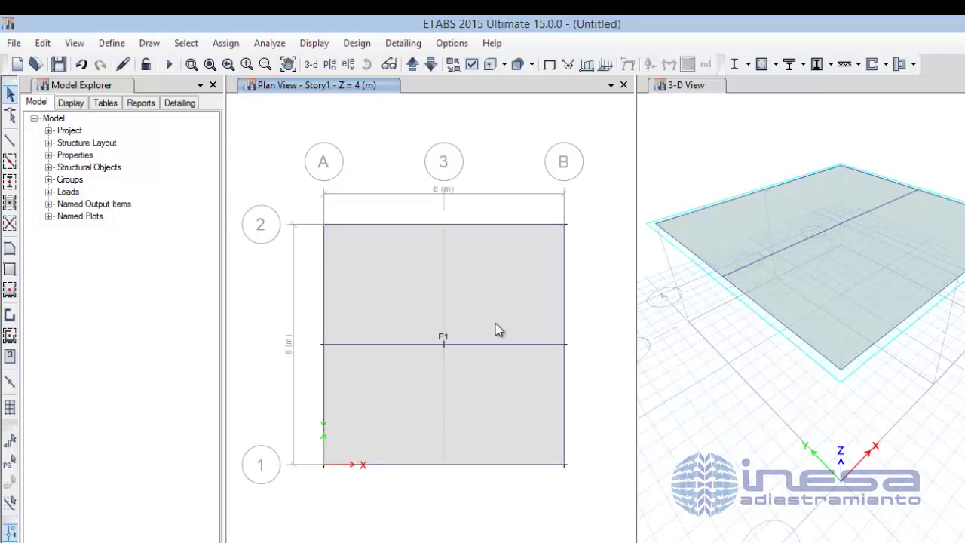
# Divide the slab at intersections with visible grids, selected joint objects on edges and selected frame objects
pyautogui.click(496, 282)
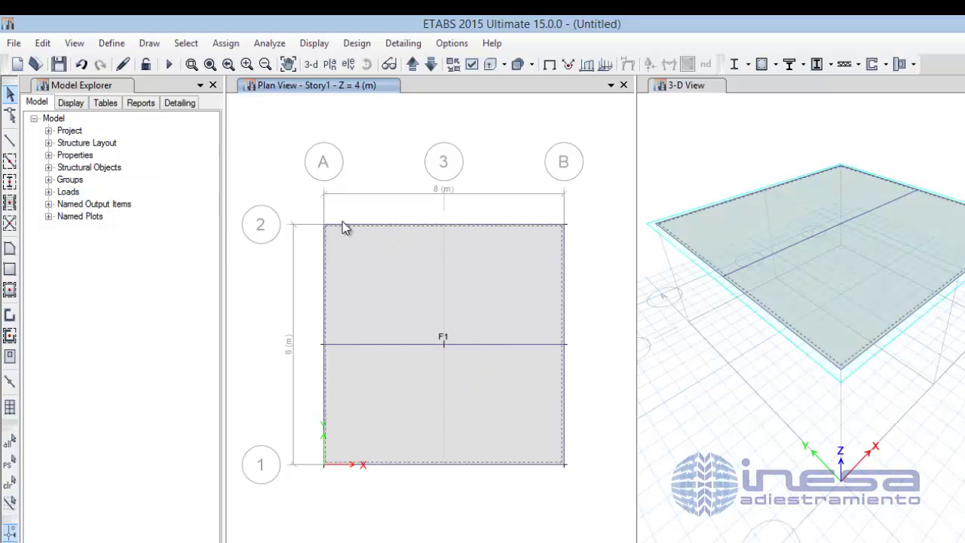
pyautogui.moveTo(313, 216); pyautogui.dragTo(586, 483)
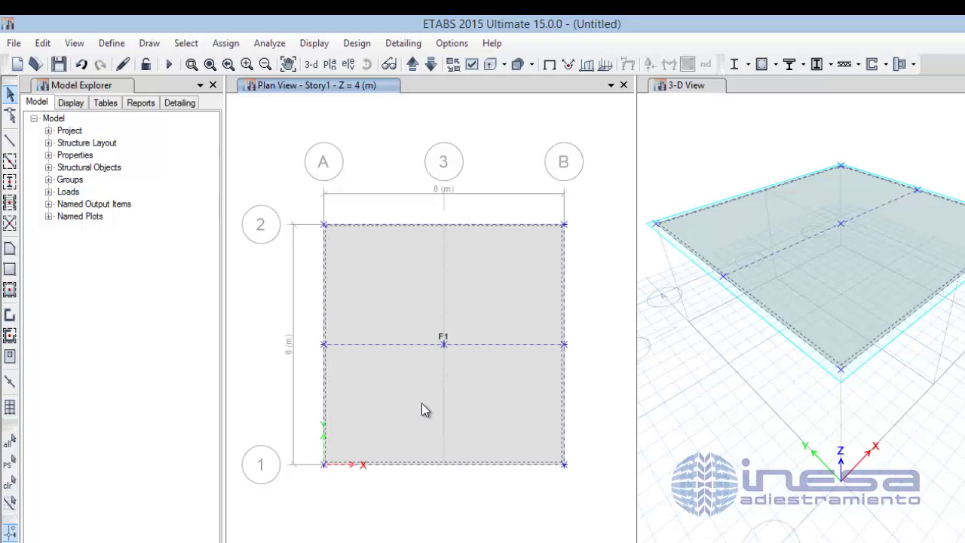
pyautogui.click(44, 45)
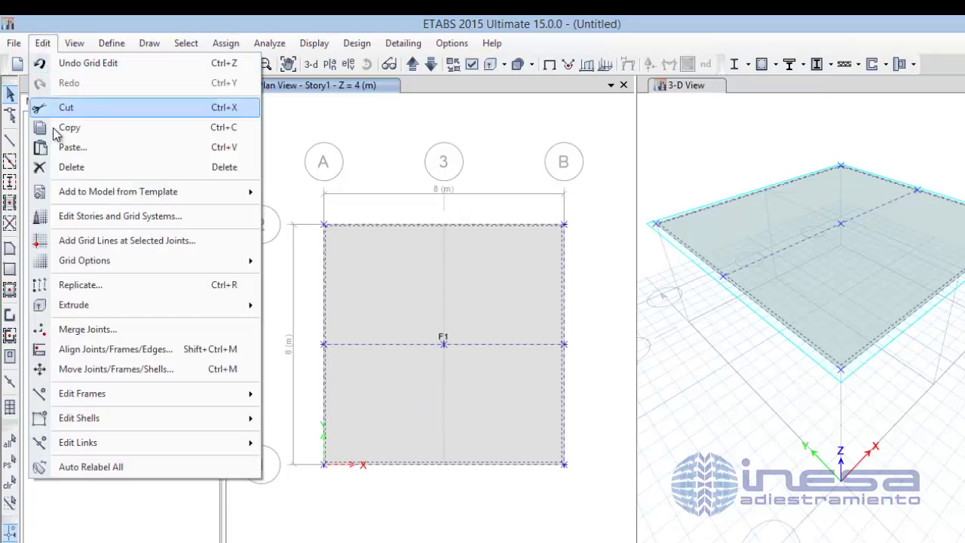
pyautogui.moveTo(101, 424)
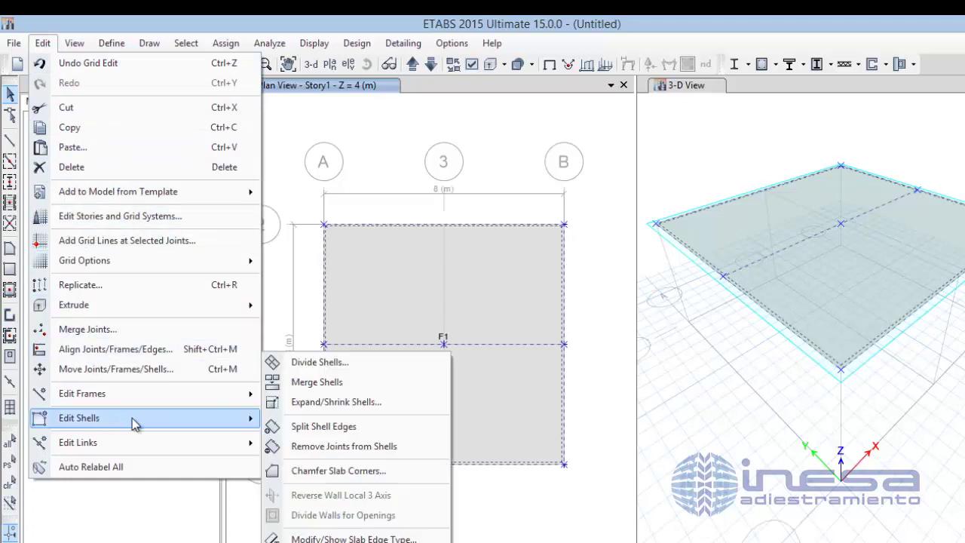
pyautogui.click(307, 361)
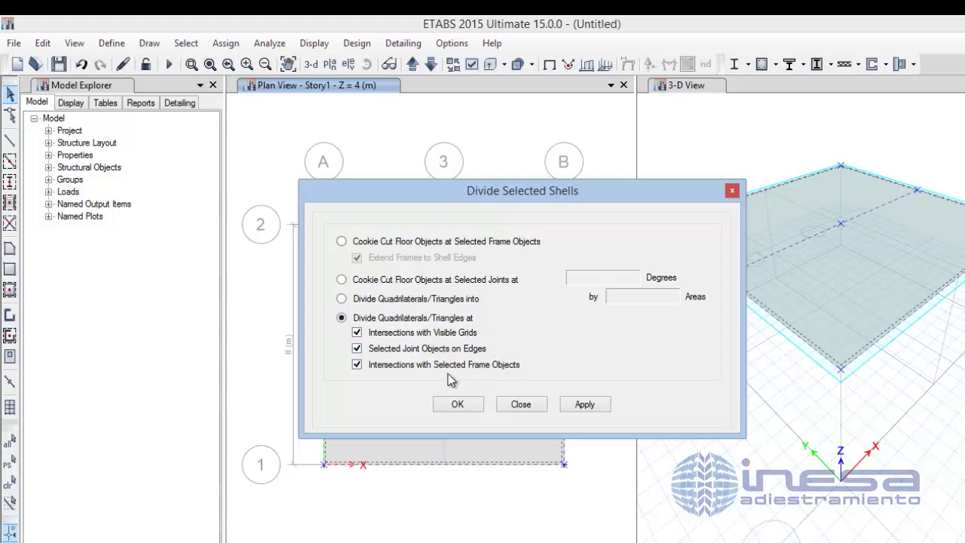
pyautogui.click(460, 405)
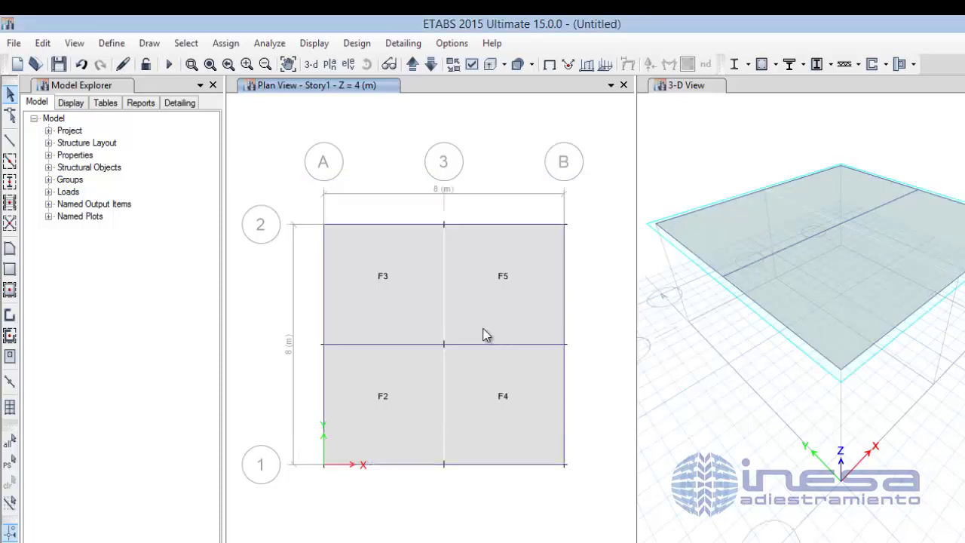
# Check the four slab panels by selecting each one, and deselect them all
pyautogui.click(408, 307)
pyautogui.click(508, 291)
pyautogui.click(400, 408)
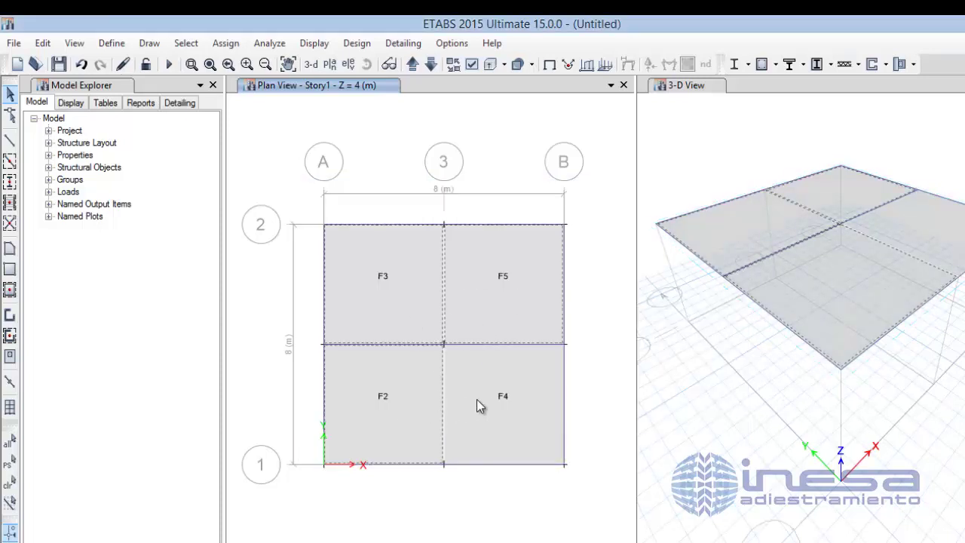
pyautogui.click(476, 399)
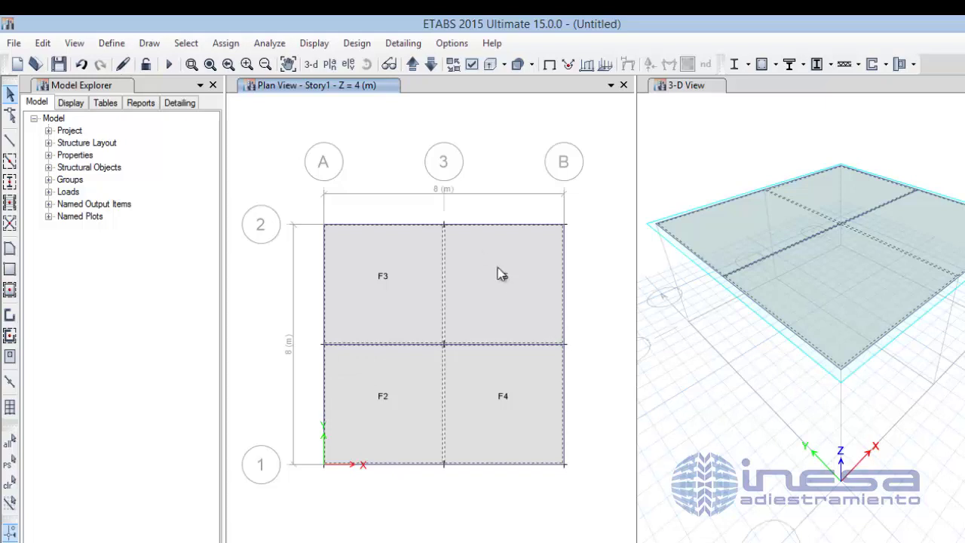
pyautogui.click(449, 310)
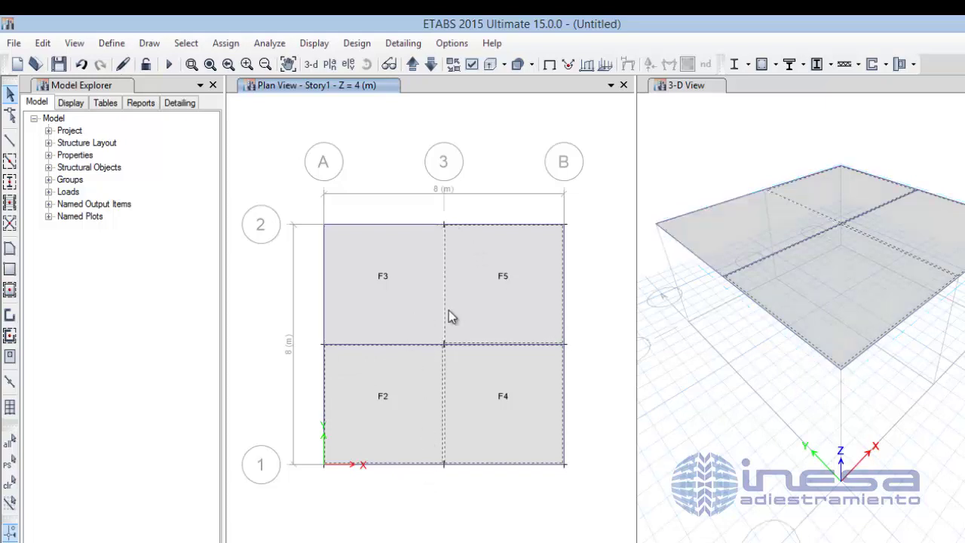
pyautogui.click(421, 406)
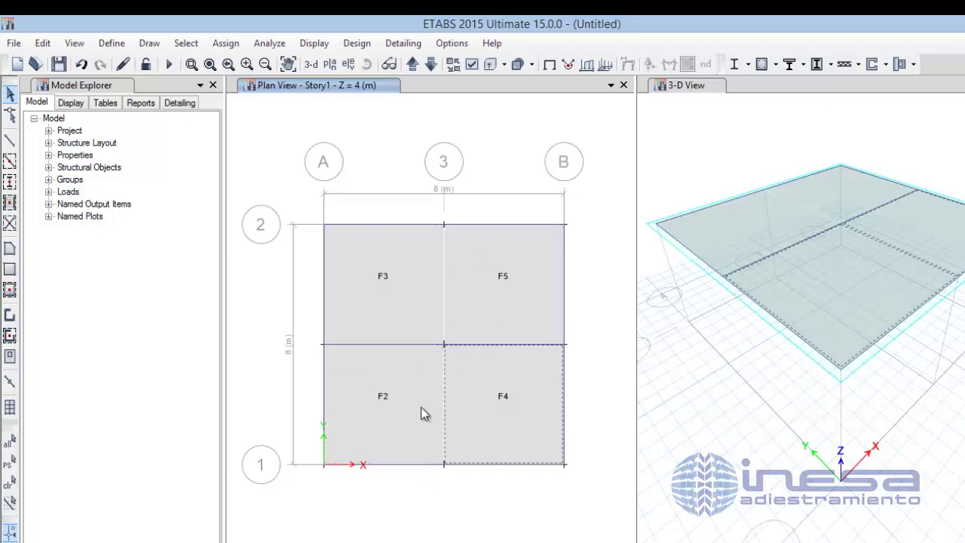
pyautogui.click(469, 425)
# Delete both halves of the secondary beam across the middle of the bay
pyautogui.click(422, 345)
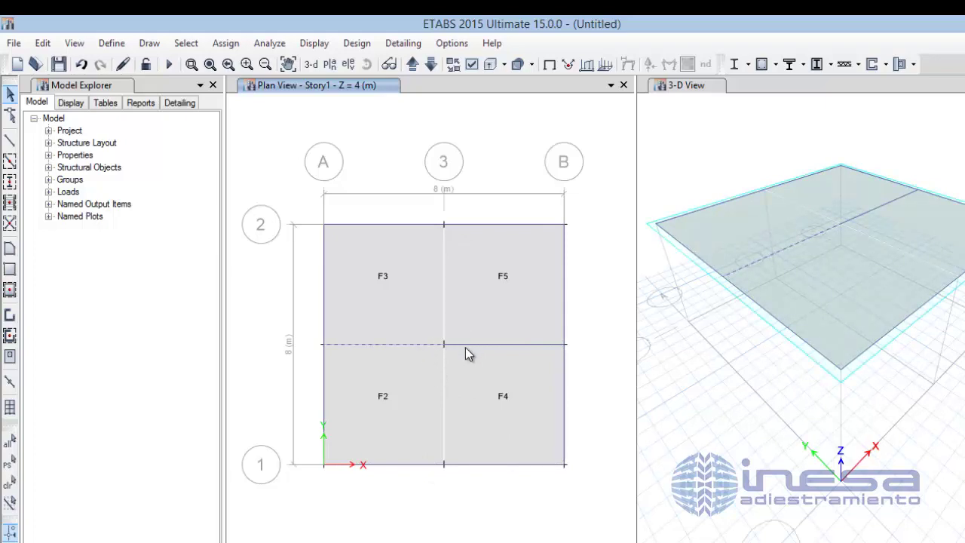
pyautogui.click(464, 347)
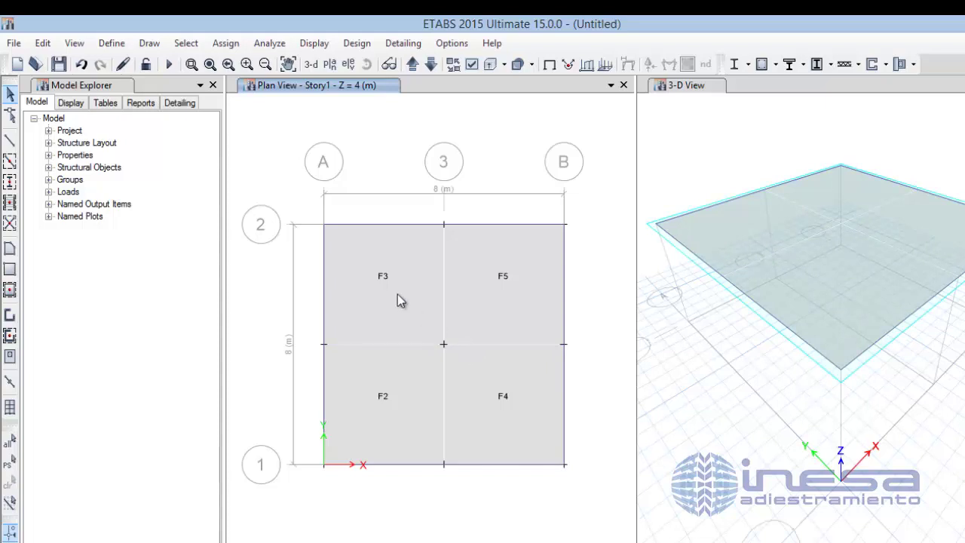
# Select all four slab panels in the Story1 plan and merge them into a single shell
pyautogui.click(398, 301)
pyautogui.click(489, 293)
pyautogui.click(402, 400)
pyautogui.click(518, 436)
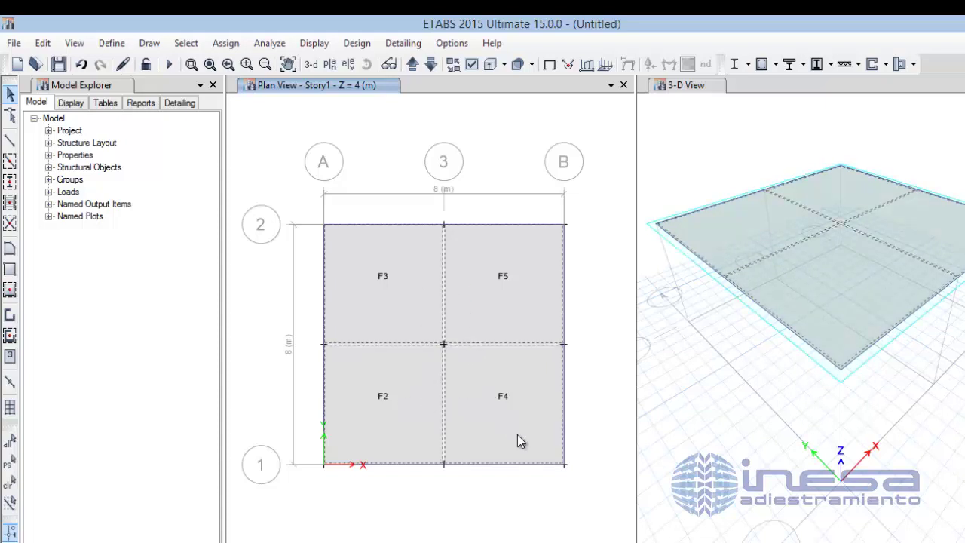
pyautogui.click(42, 43)
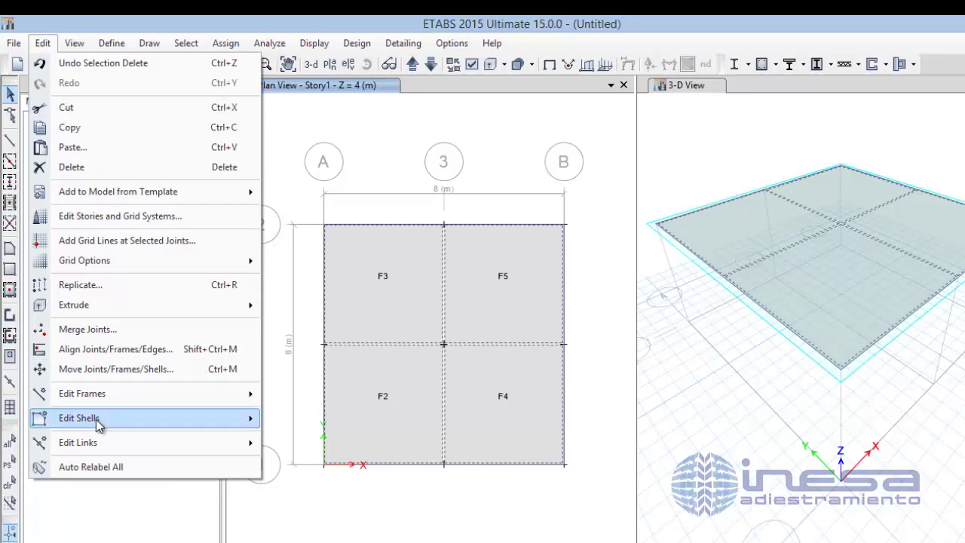
pyautogui.moveTo(98, 426)
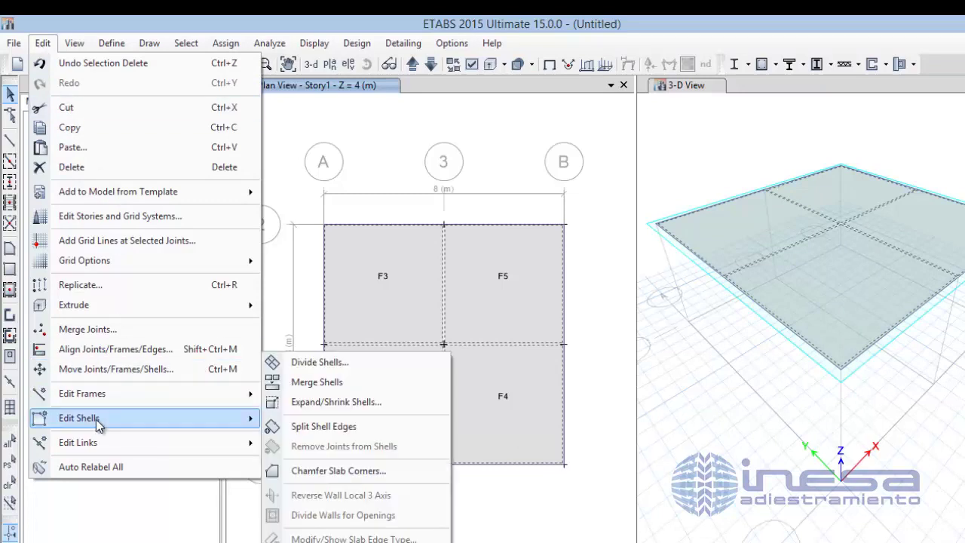
pyautogui.click(351, 381)
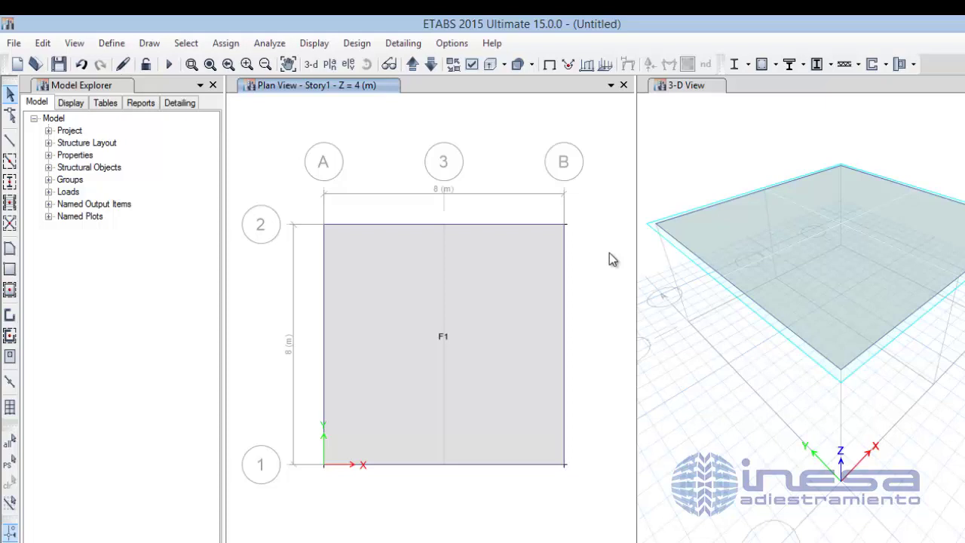
# Expand the merged slab outward with an offset value of 1 m
pyautogui.click(511, 286)
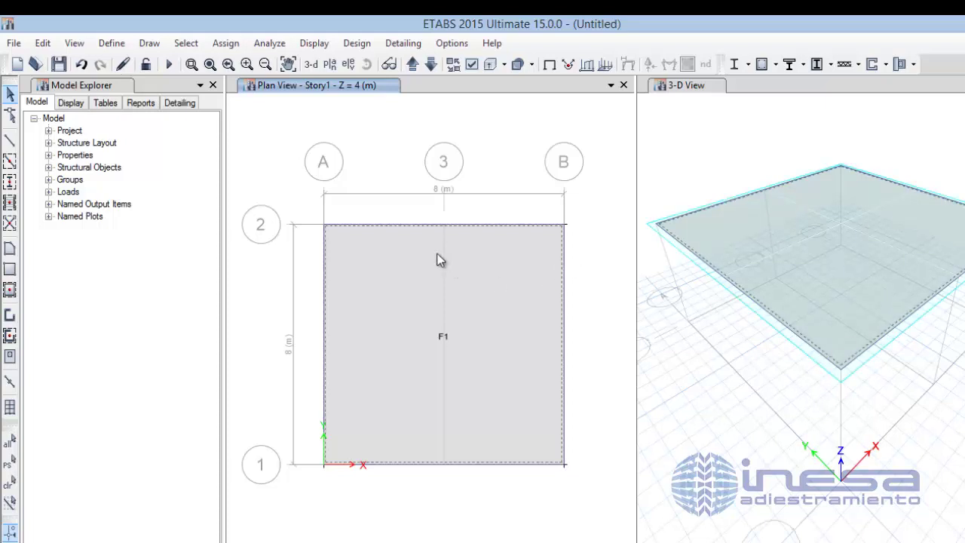
pyautogui.click(43, 44)
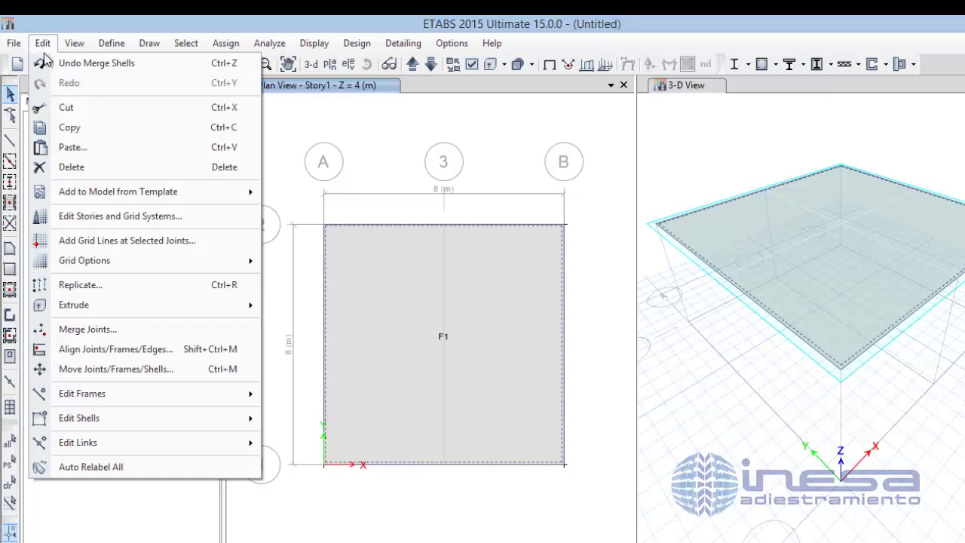
pyautogui.click(114, 420)
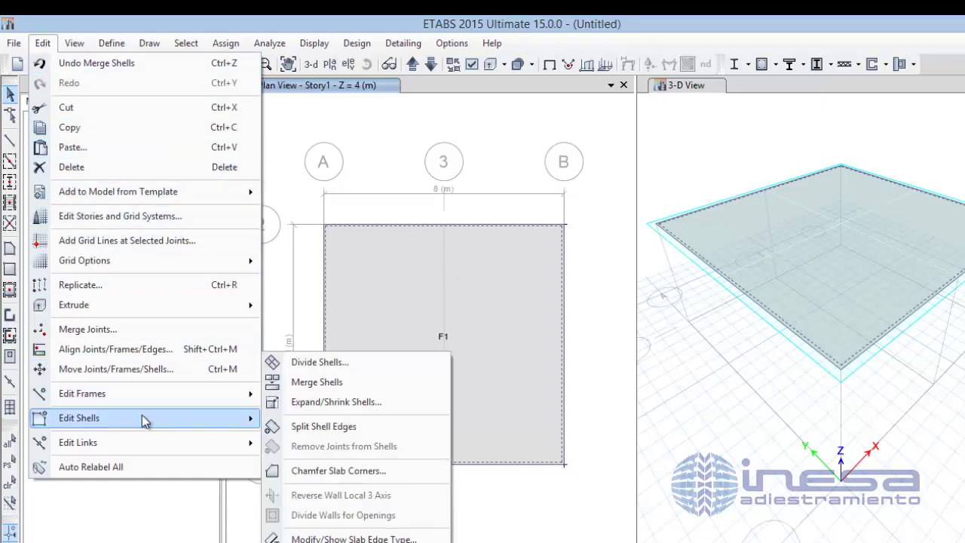
pyautogui.click(383, 407)
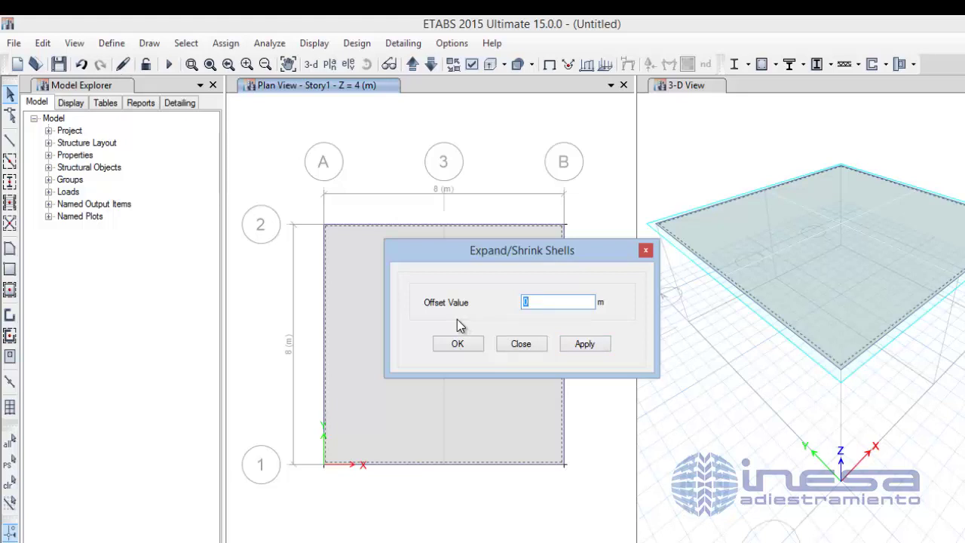
pyautogui.click(458, 344)
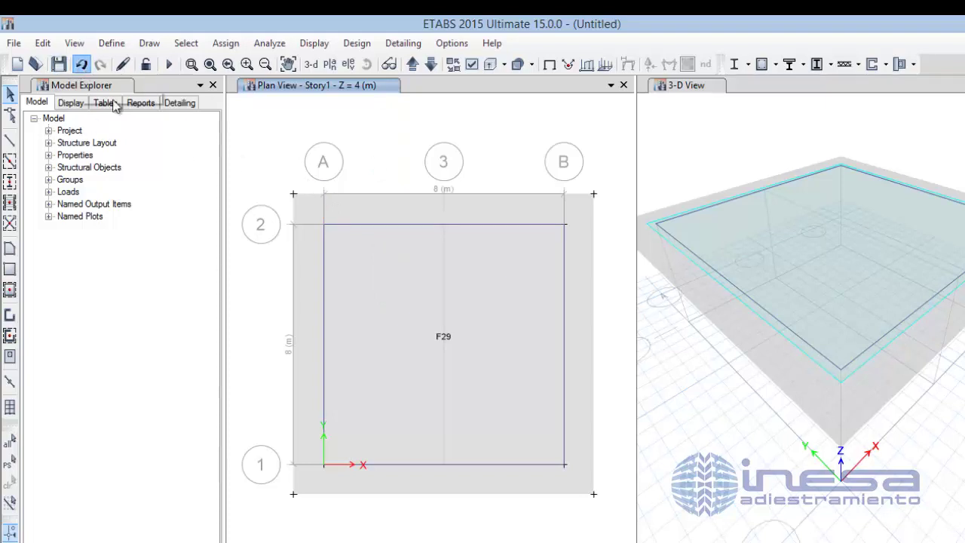
# Shrink the slab inward with an offset value of -1 m, and undo the offset
pyautogui.click(42, 43)
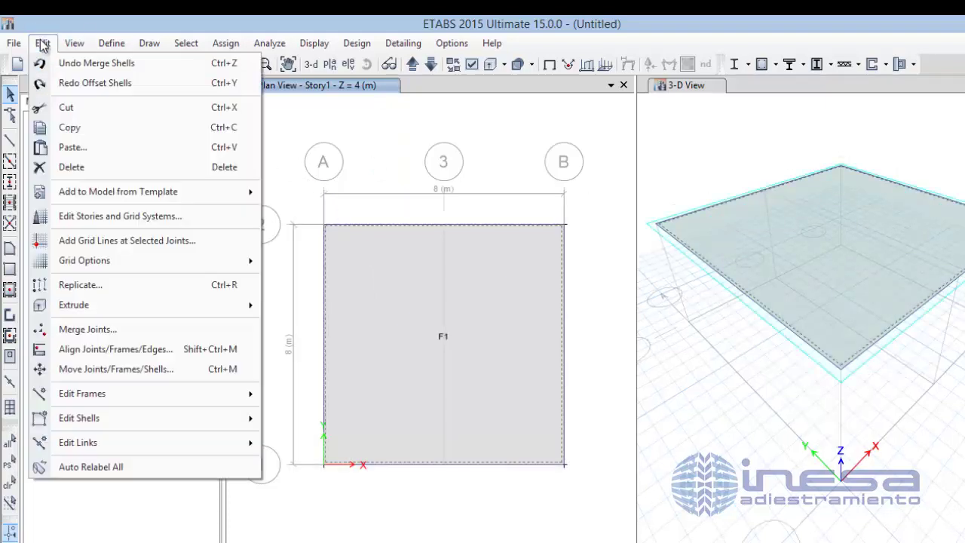
pyautogui.moveTo(117, 427)
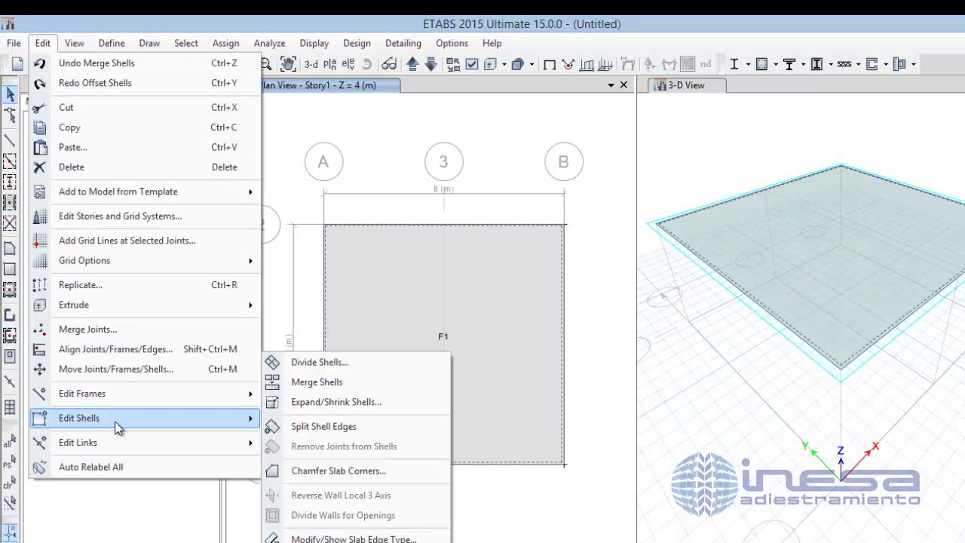
pyautogui.click(343, 402)
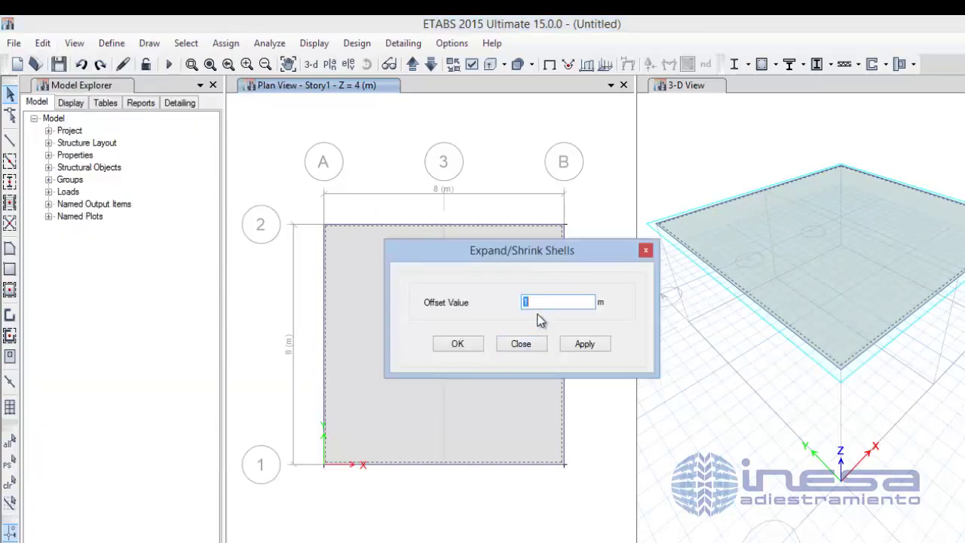
pyautogui.write('-')
pyautogui.click(457, 344)
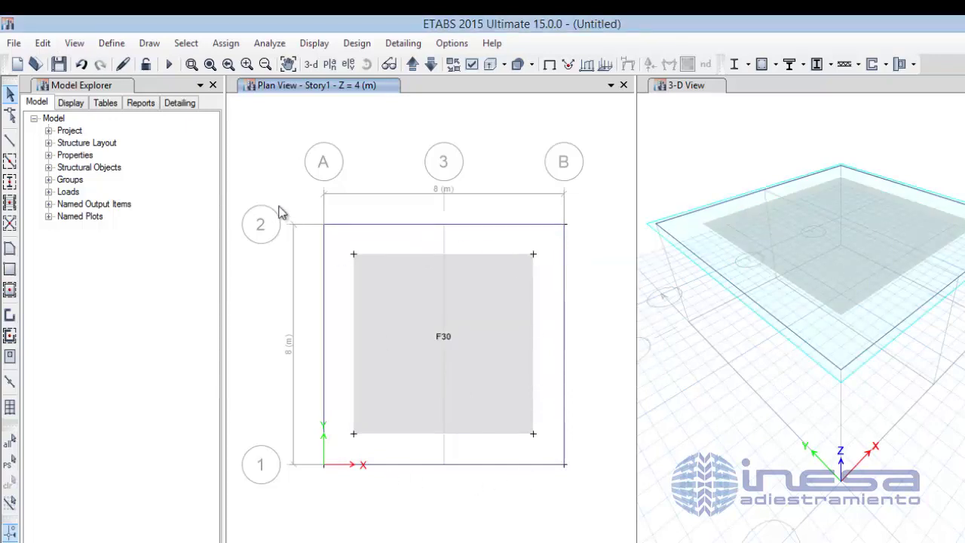
pyautogui.click(82, 64)
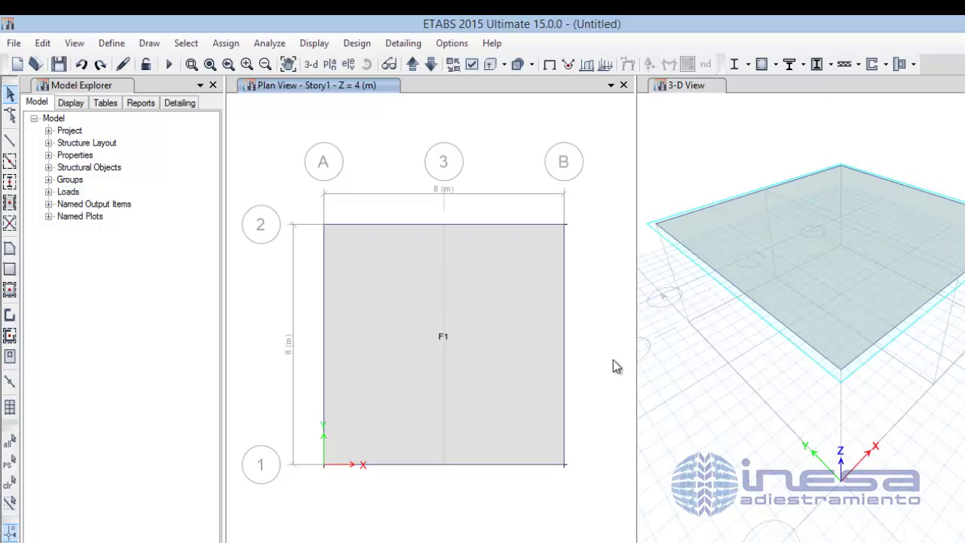
# Split the slab's shell edges at their midpoints, and split the resulting edge segments once more
pyautogui.click(503, 363)
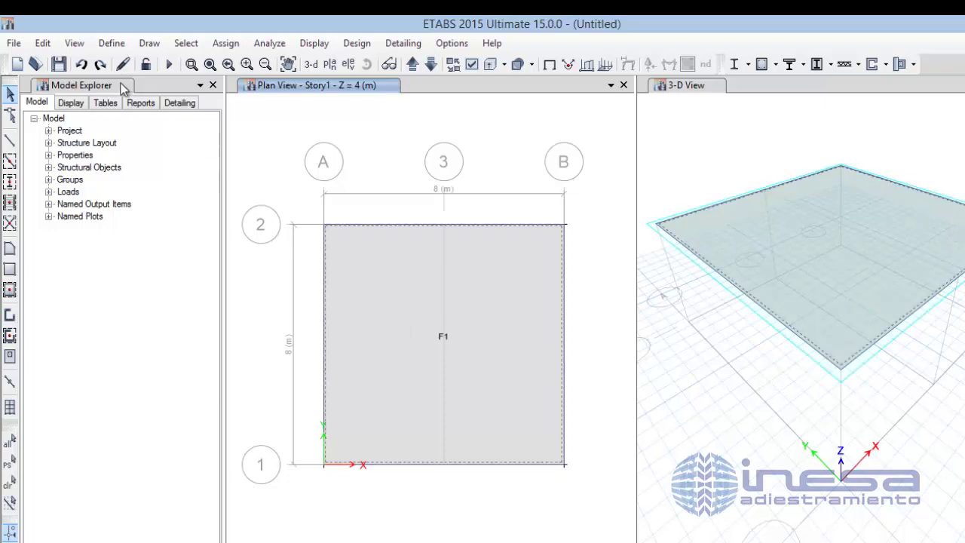
pyautogui.click(44, 44)
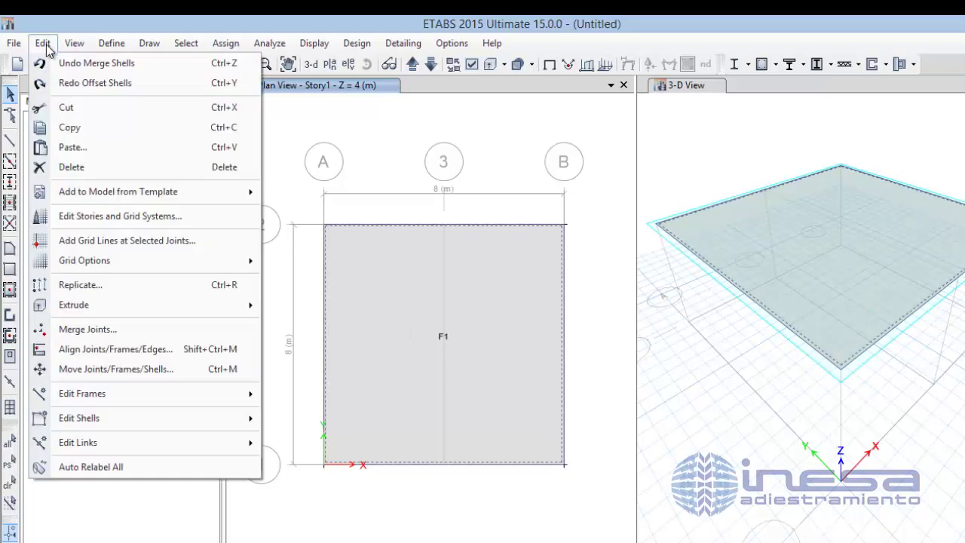
pyautogui.moveTo(120, 426)
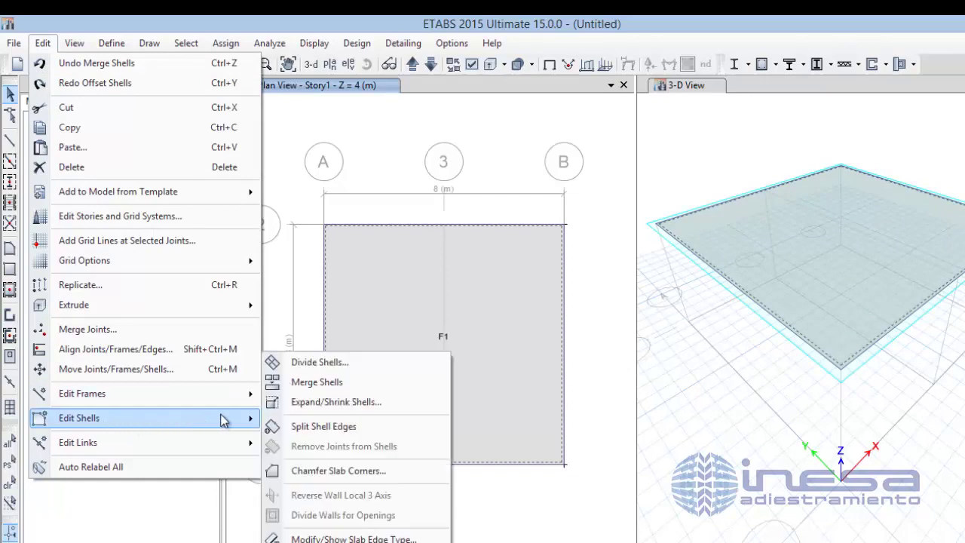
pyautogui.click(371, 425)
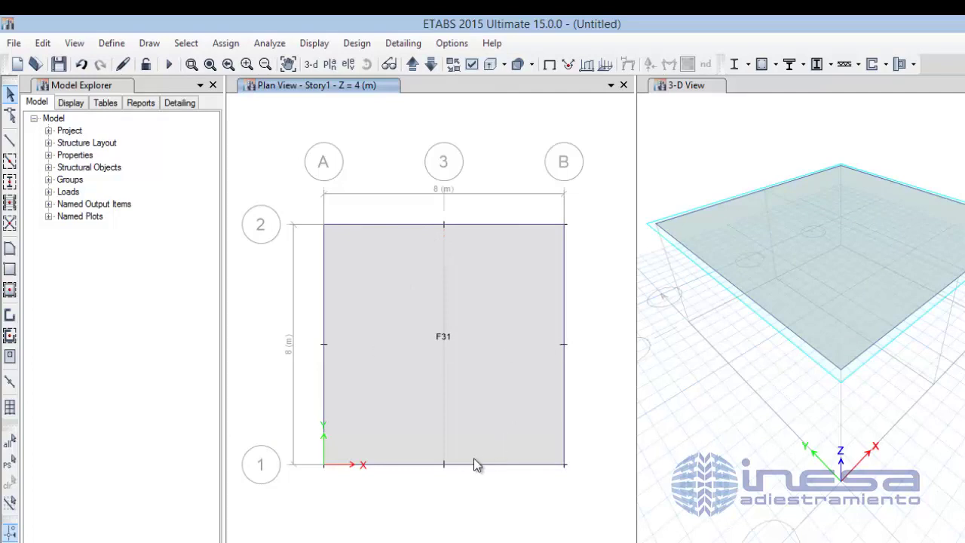
pyautogui.click(440, 330)
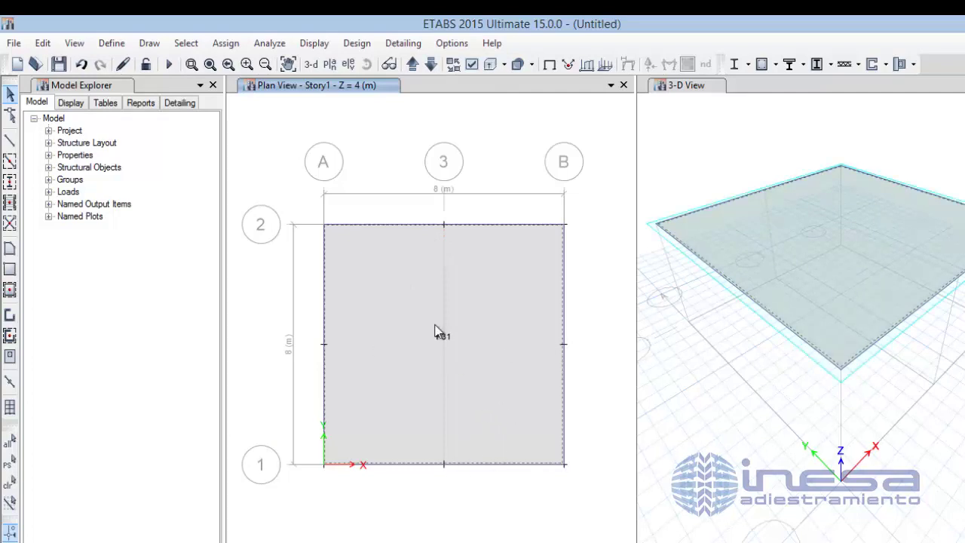
pyautogui.click(42, 43)
pyautogui.moveTo(114, 425)
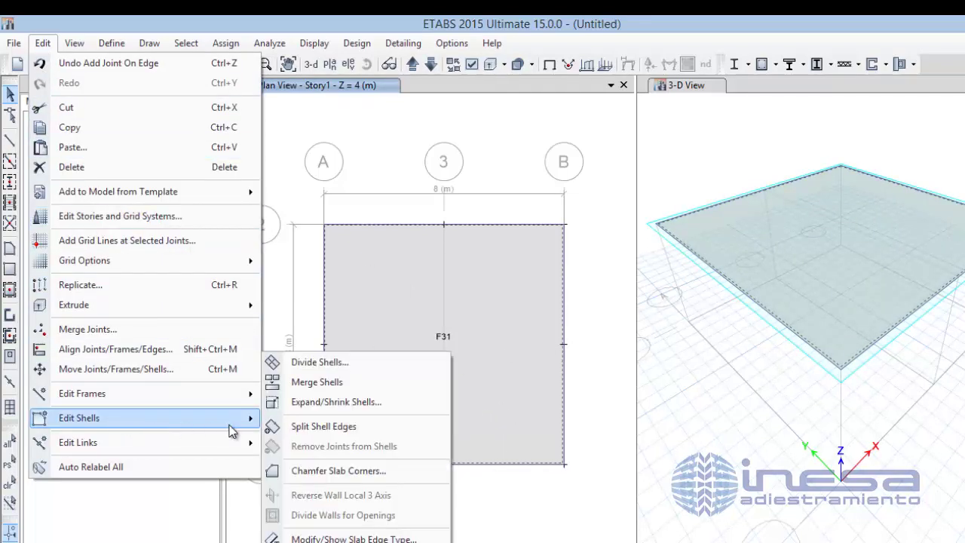
pyautogui.click(317, 426)
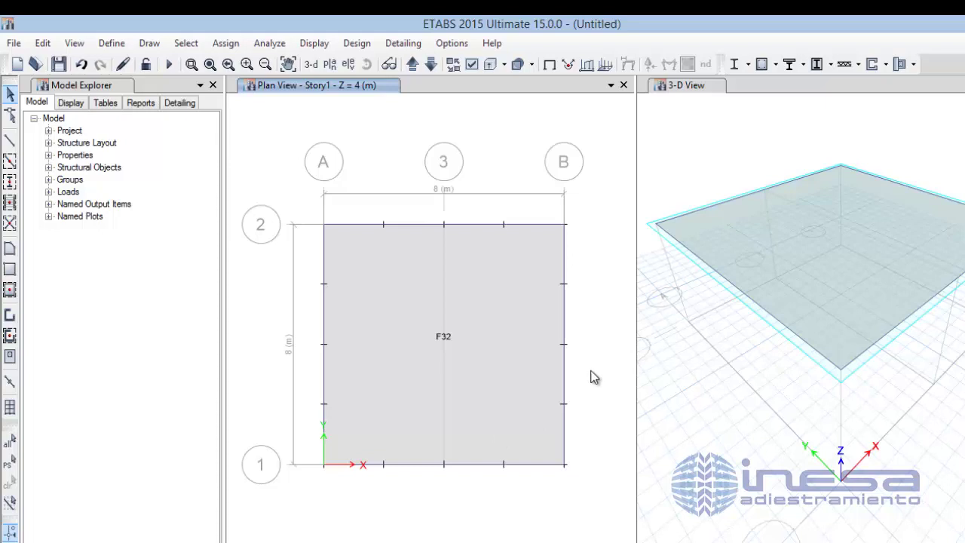
# Try deleting the slab, and undo the deletion and both edge splits
pyautogui.click(483, 386)
pyautogui.click(483, 387)
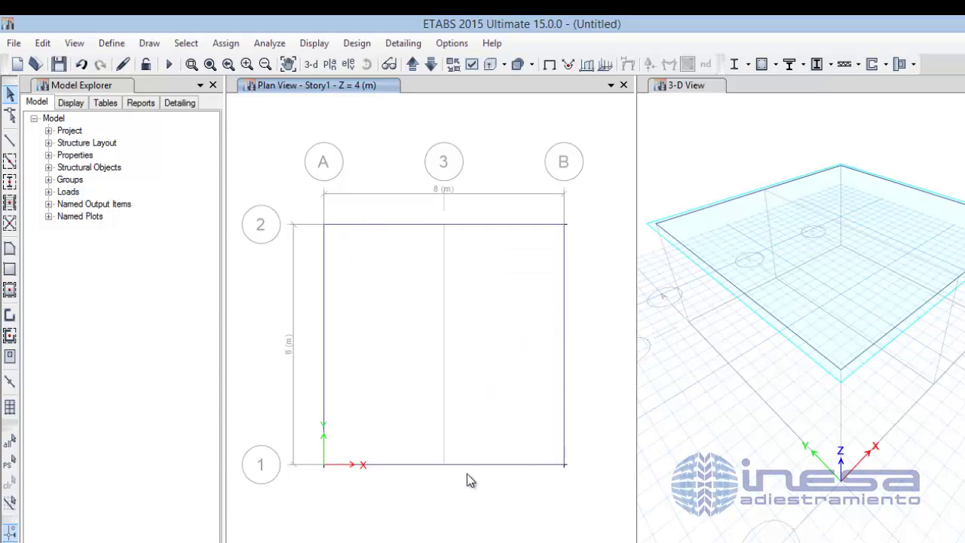
pyautogui.click(82, 64)
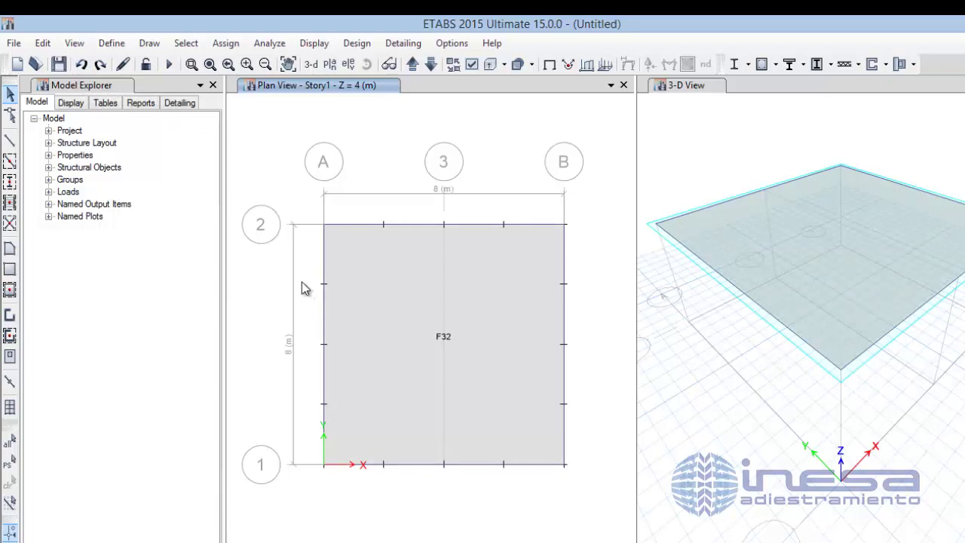
pyautogui.click(82, 65)
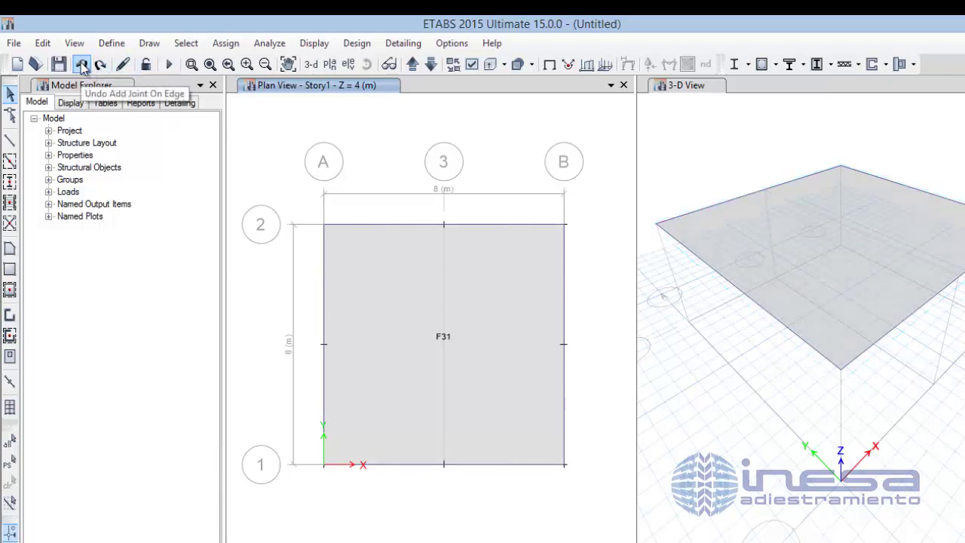
pyautogui.click(83, 65)
# Remove the corner joint at grid intersection B-2 from the slab shell, and undo the removal
pyautogui.click(485, 296)
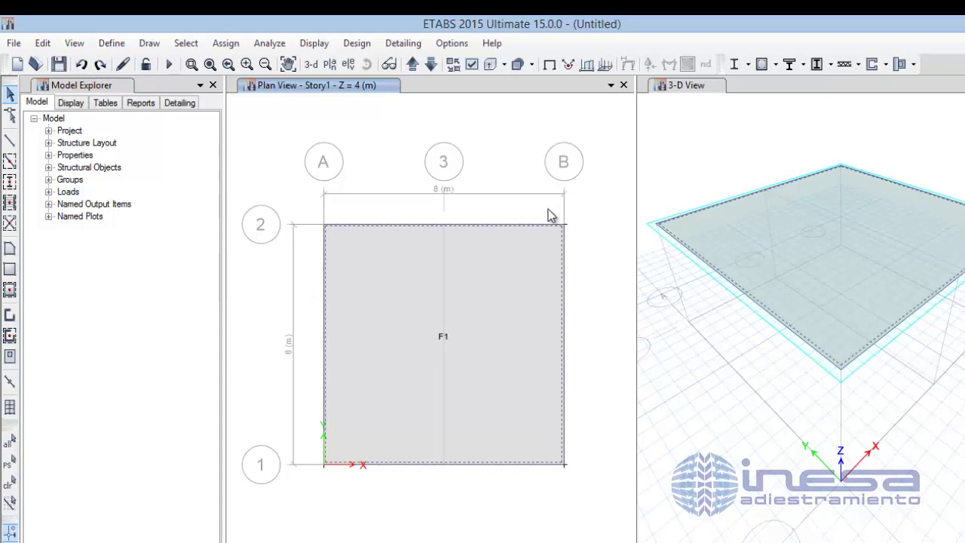
pyautogui.moveTo(546, 206); pyautogui.dragTo(585, 251)
pyautogui.click(43, 44)
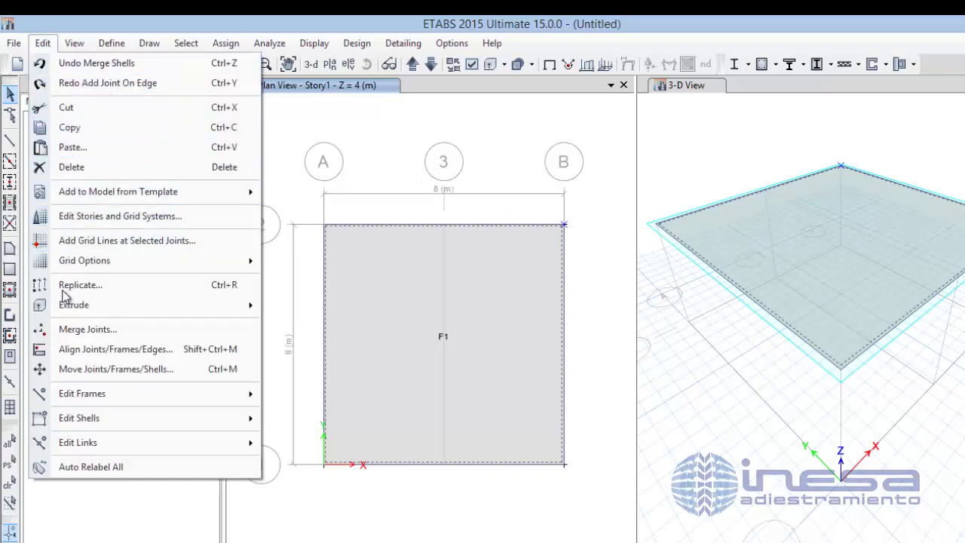
pyautogui.moveTo(82, 427)
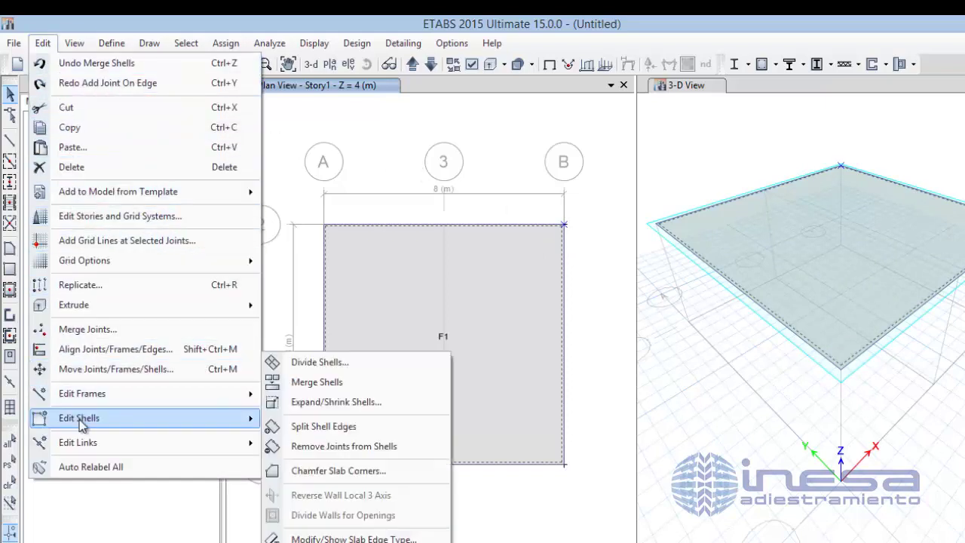
pyautogui.click(366, 447)
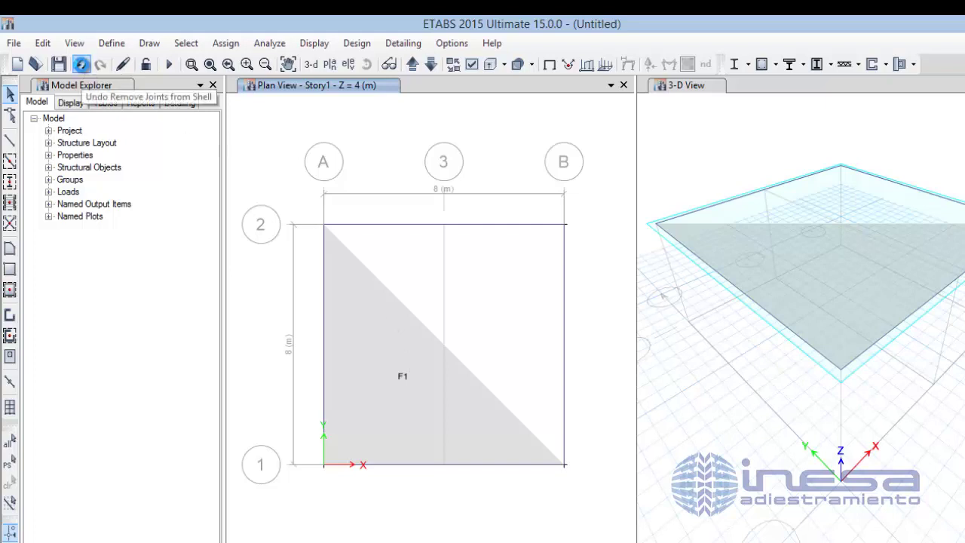
pyautogui.click(82, 65)
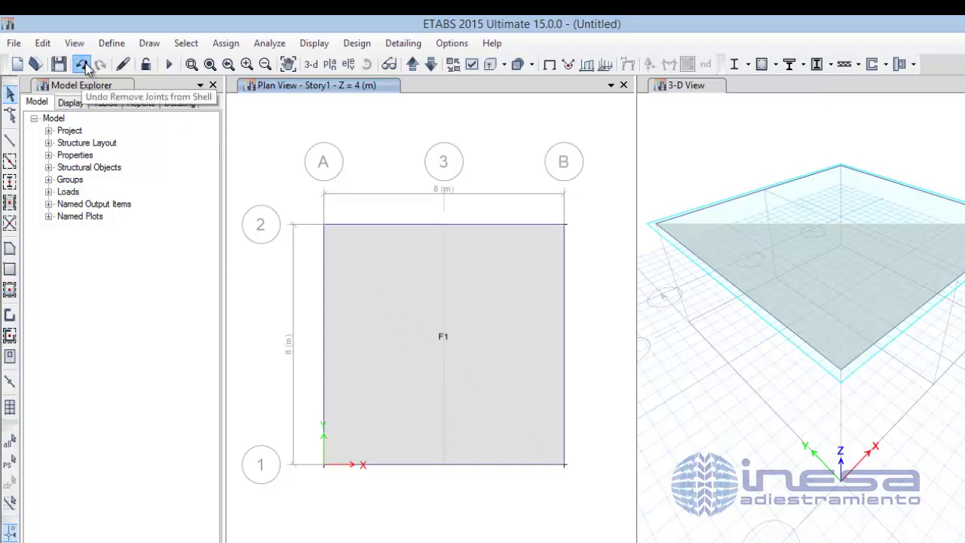
# Select the slab and its corner joint at grid intersection A-2, and open the Chamfer Slab Corners settings
pyautogui.click(501, 314)
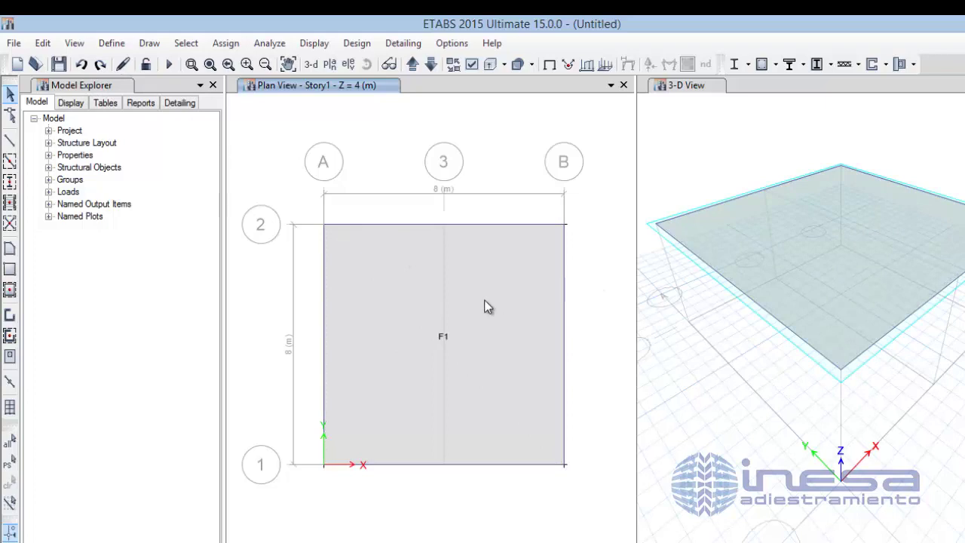
pyautogui.click(462, 308)
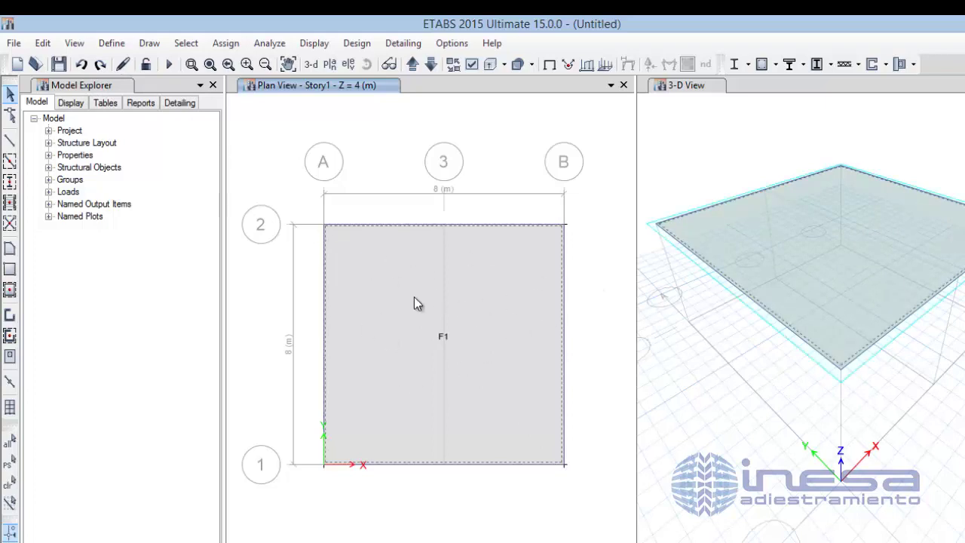
pyautogui.moveTo(305, 203); pyautogui.dragTo(340, 246)
pyautogui.click(48, 44)
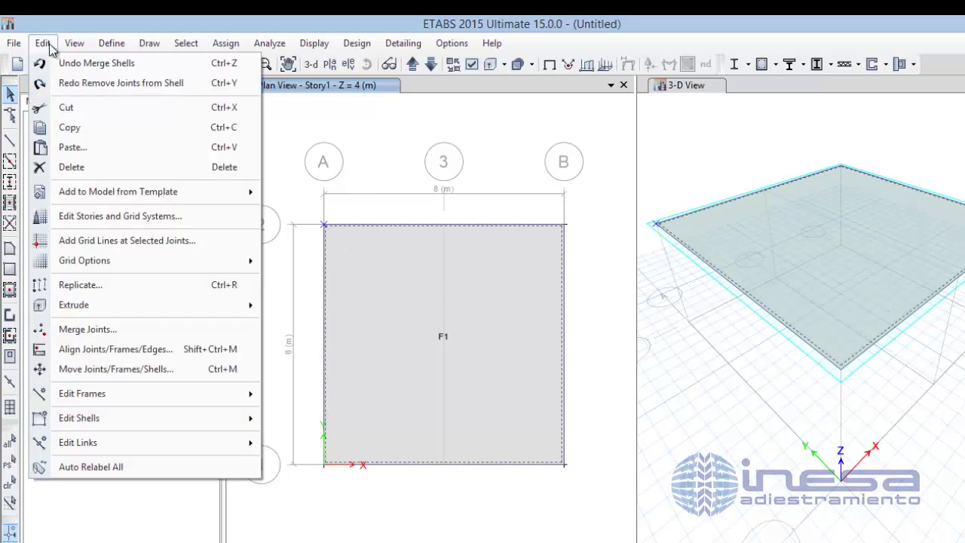
pyautogui.moveTo(112, 425)
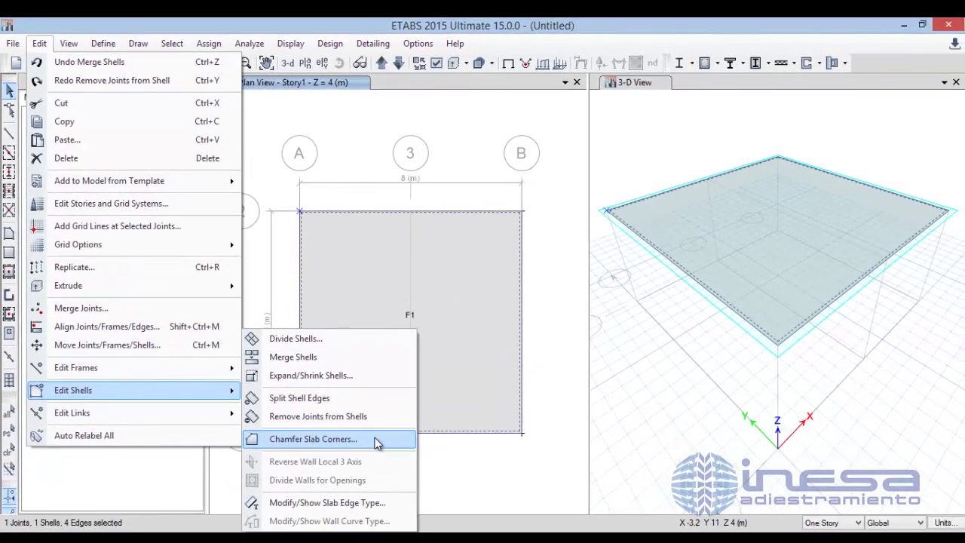
pyautogui.click(313, 439)
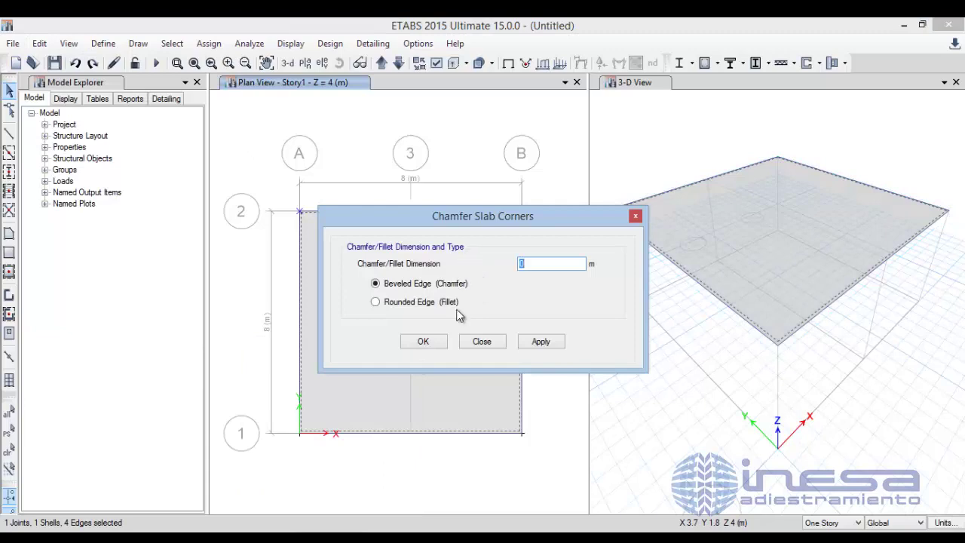
# Search the program help for "Chamfer Slab Corners" and examine the topic's figures on how the chamfer and fillet dimension is applied
pyautogui.click(807, 218)
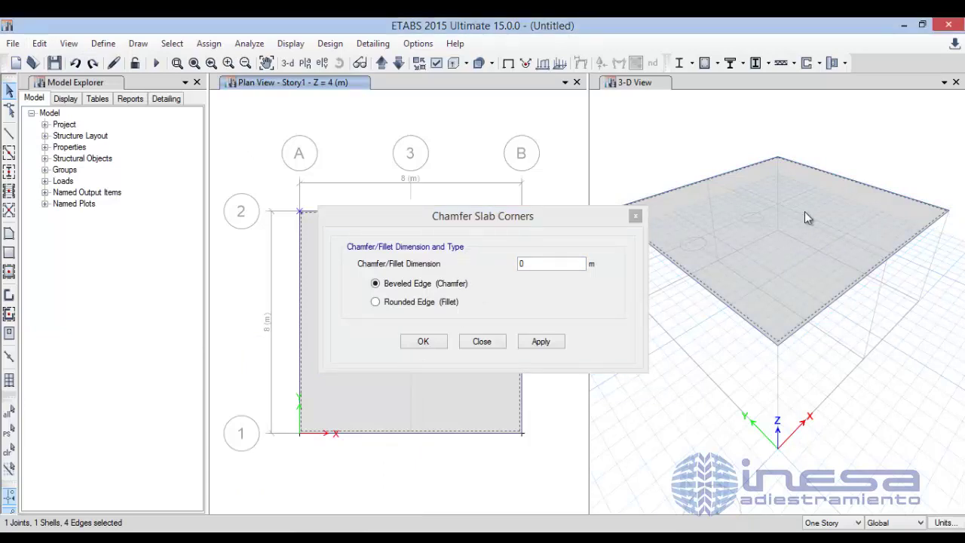
pyautogui.click(455, 44)
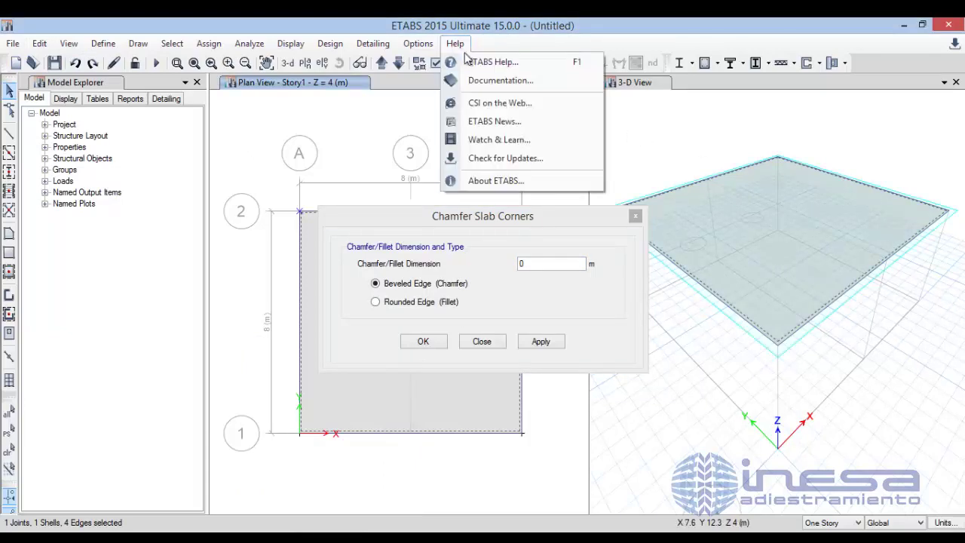
pyautogui.click(469, 62)
pyautogui.click(85, 78)
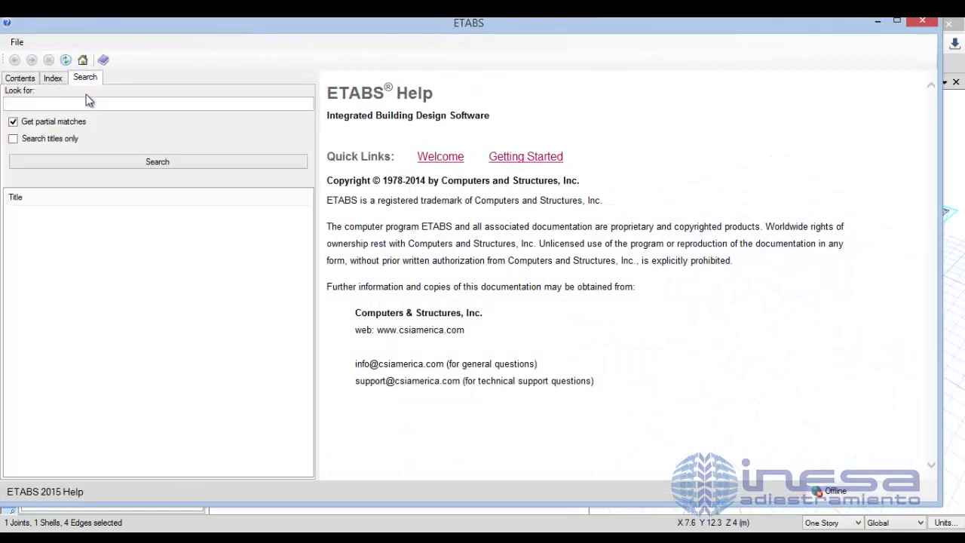
pyautogui.click(80, 102)
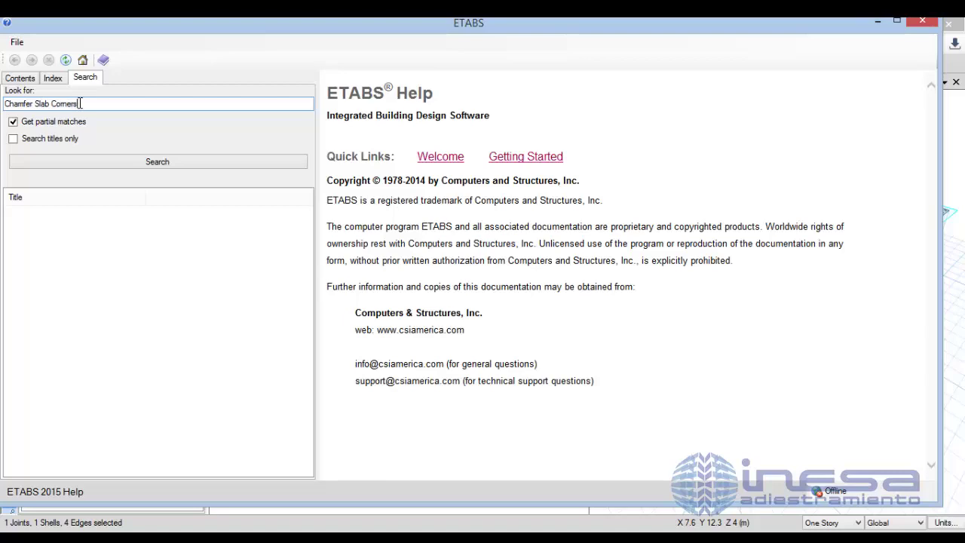
pyautogui.press('Return')
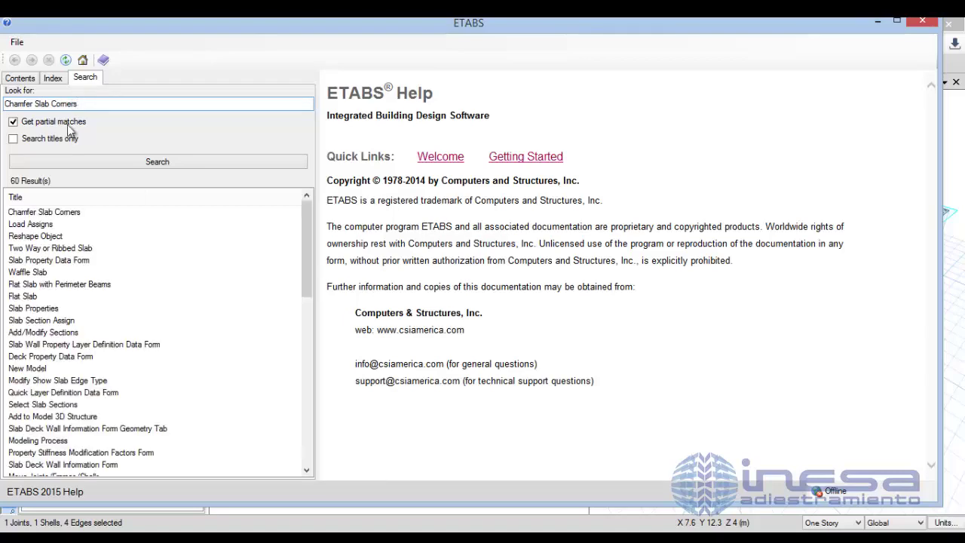
pyautogui.click(47, 212)
pyautogui.scroll(-3, 960, 200)
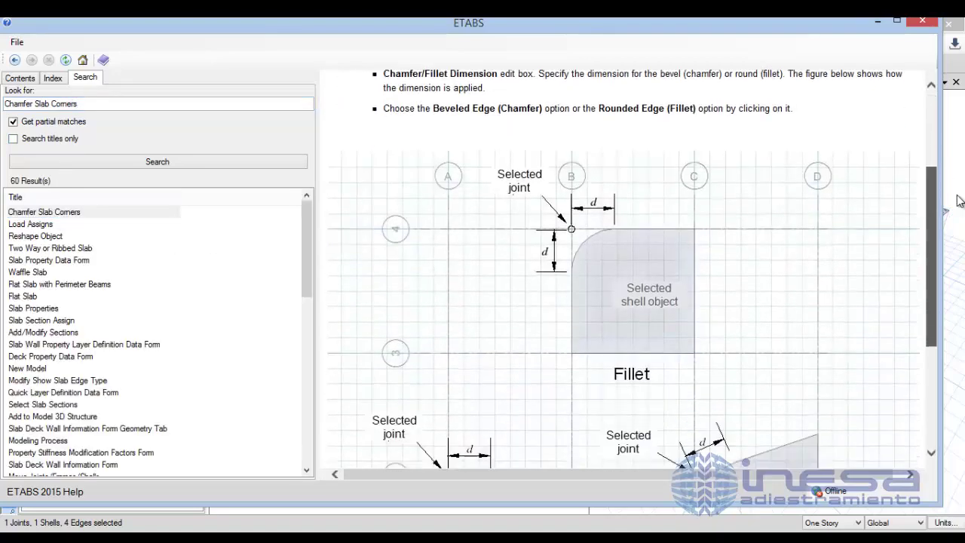
pyautogui.moveTo(957, 196); pyautogui.dragTo(948, 300)
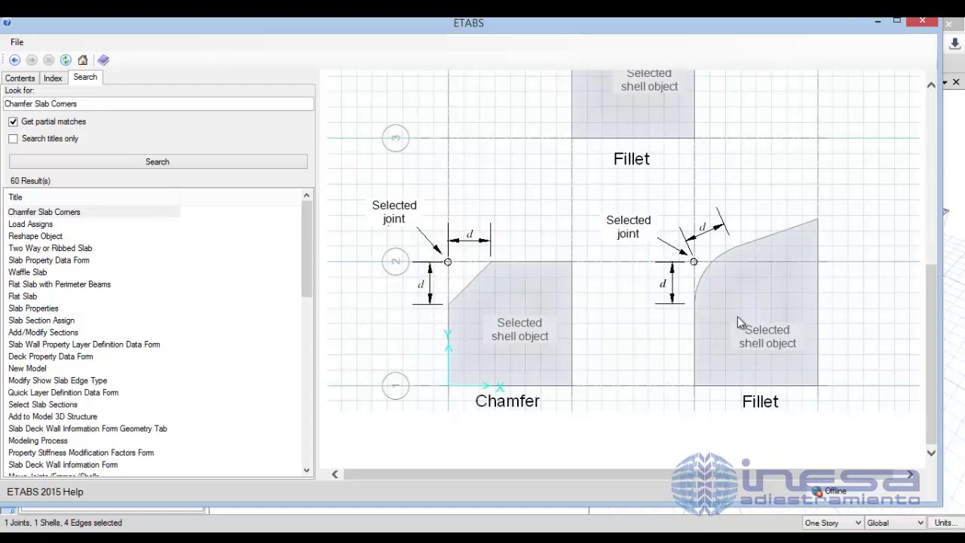
pyautogui.click(924, 25)
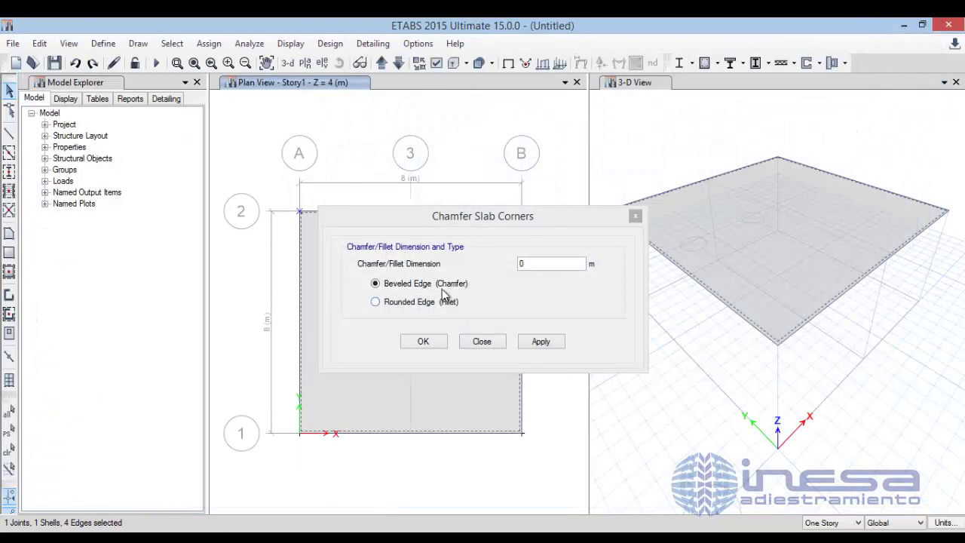
# Chamfer the slab corner at A-2 with a beveled edge and a dimension of 0.5 m
pyautogui.click(543, 267)
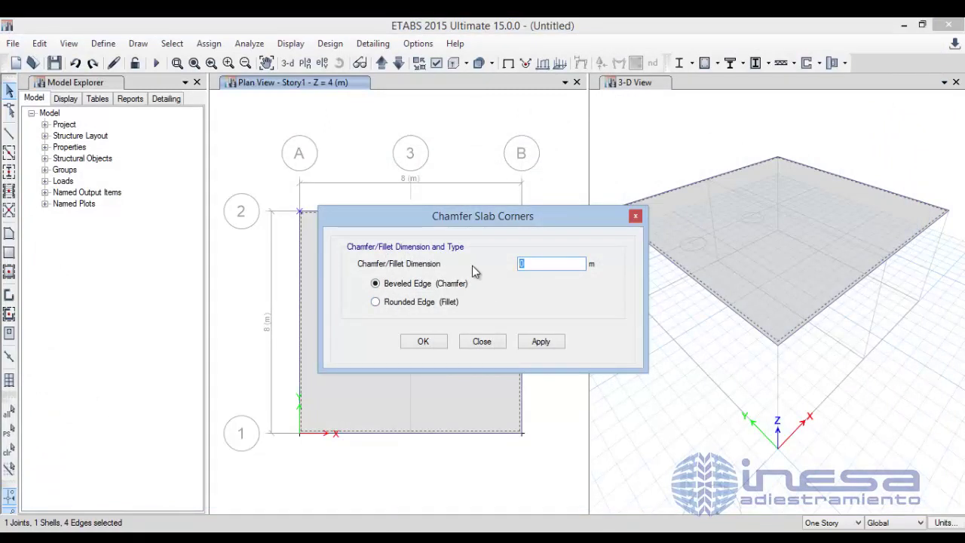
pyautogui.write('0.5')
pyautogui.click(424, 342)
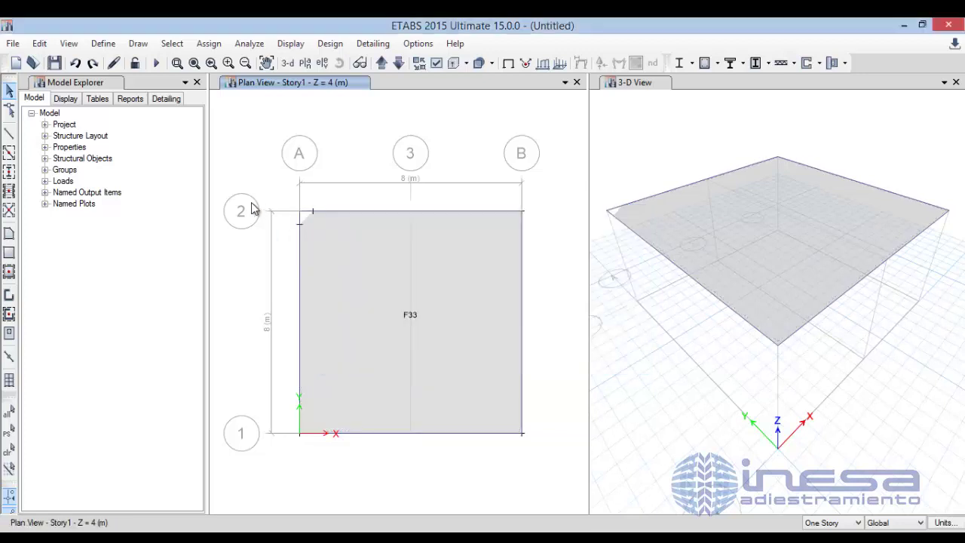
pyautogui.scroll(4, 286, 212)
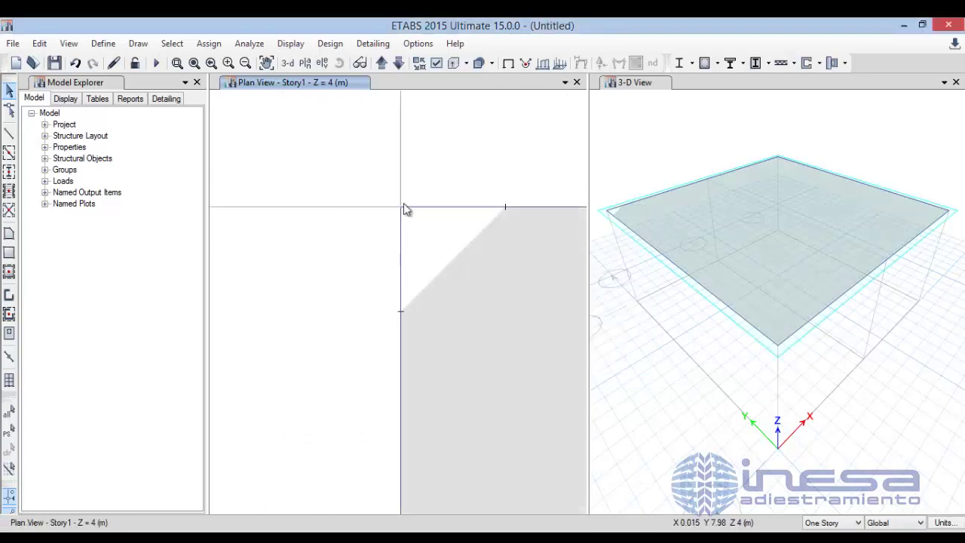
pyautogui.click(211, 64)
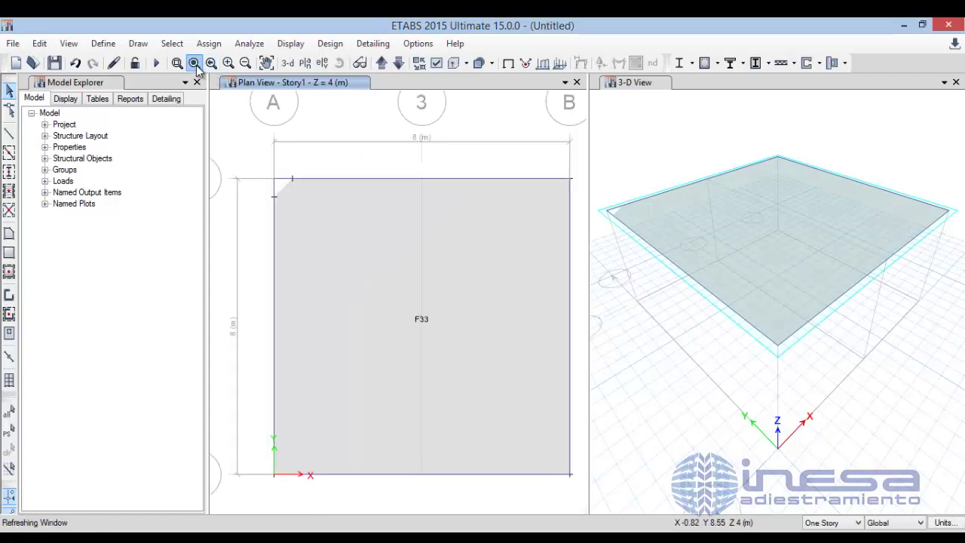
# Round the slab corner at grid intersection B-2 with the Rounded Edge (Fillet) option and a 0.5 m dimension
pyautogui.click(571, 185)
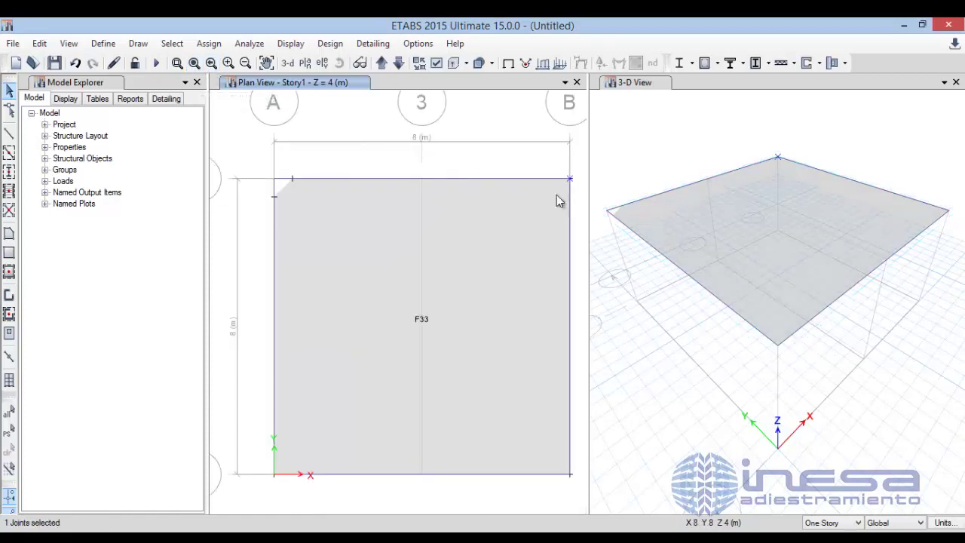
pyautogui.click(537, 211)
pyautogui.click(39, 44)
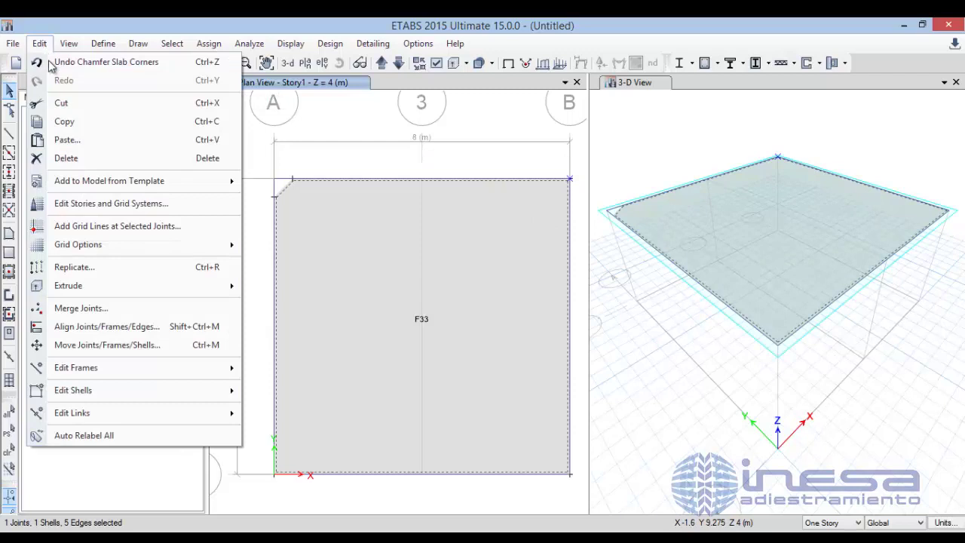
pyautogui.moveTo(88, 396)
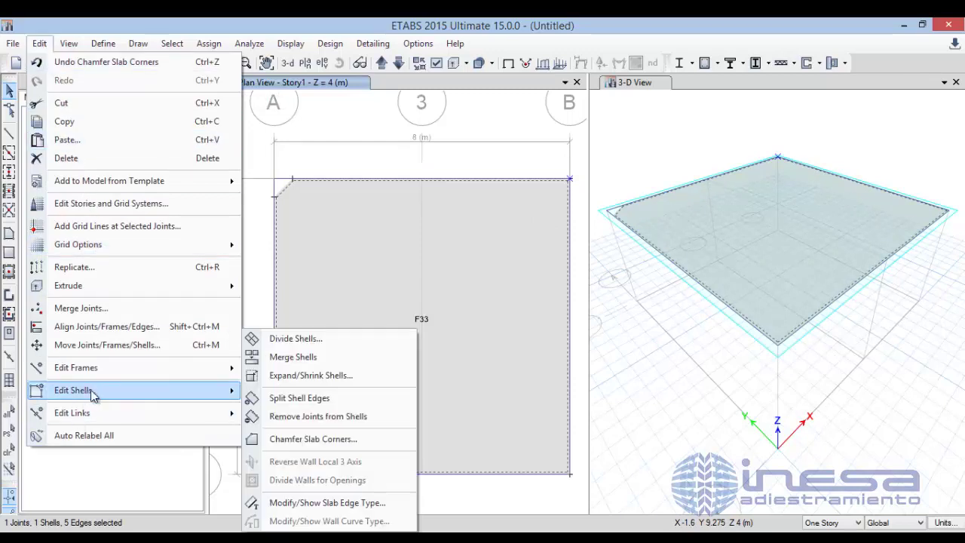
pyautogui.click(308, 440)
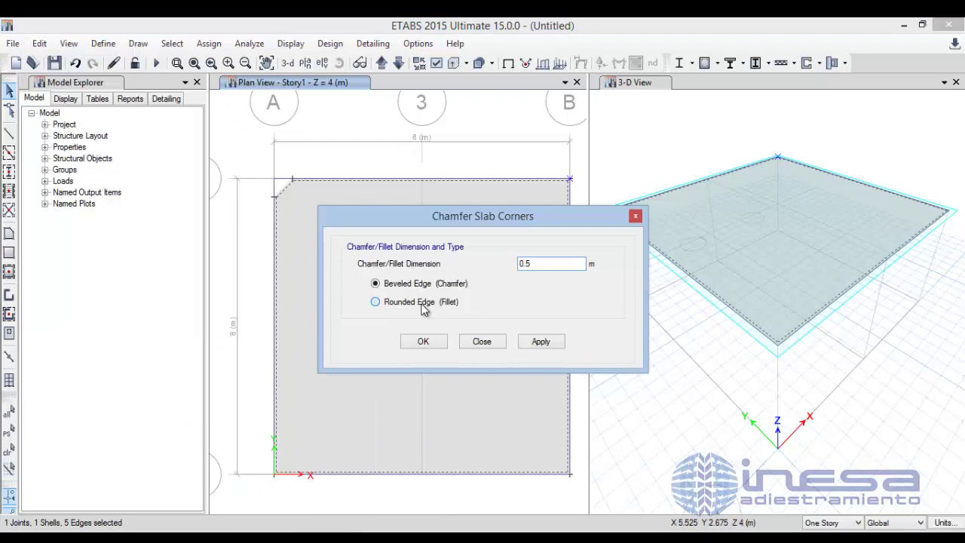
pyautogui.click(424, 307)
pyautogui.click(423, 340)
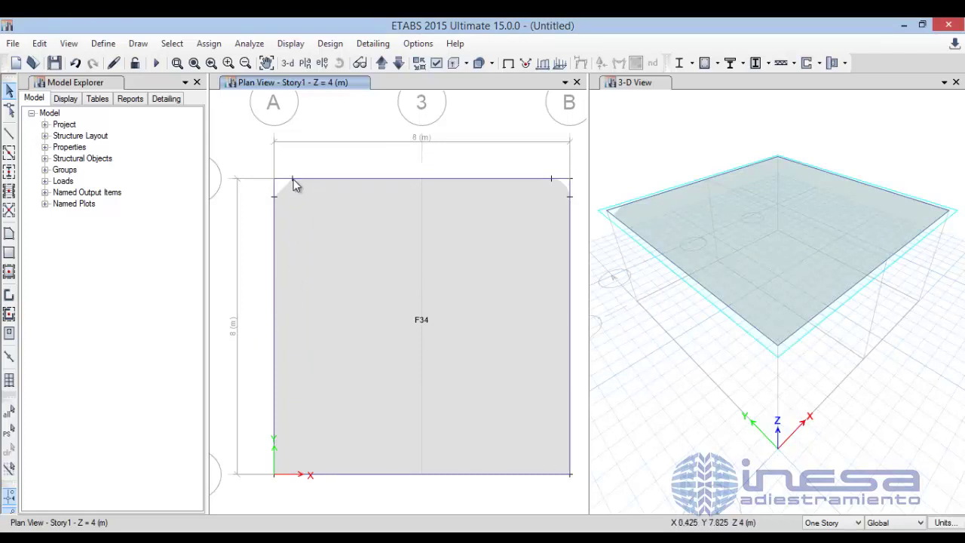
pyautogui.click(265, 63)
pyautogui.moveTo(339, 180); pyautogui.dragTo(566, 179)
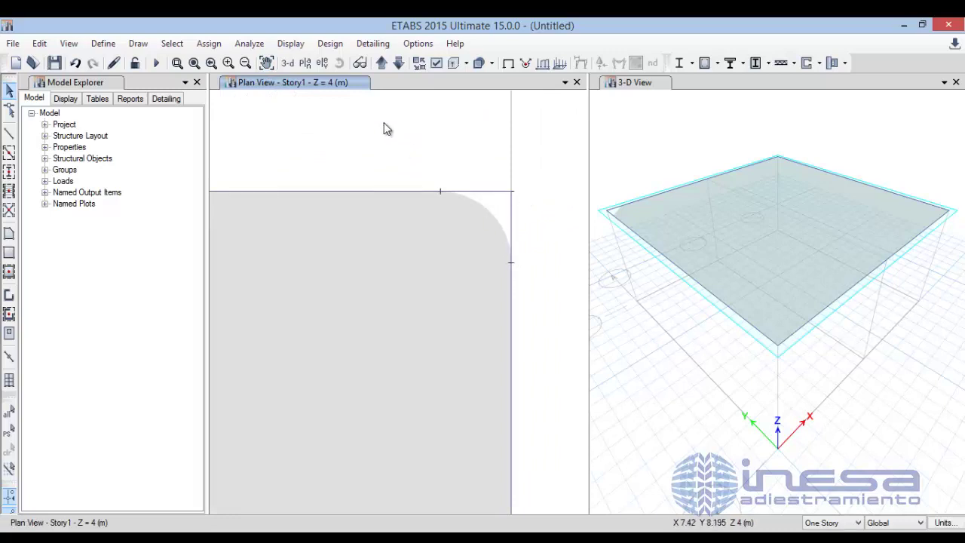
pyautogui.click(194, 63)
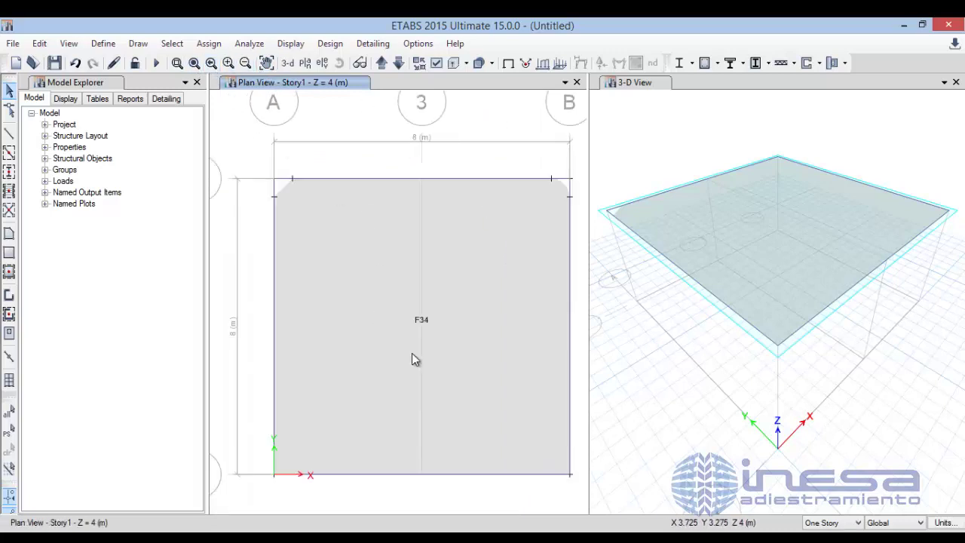
pyautogui.scroll(-1, 370, 382)
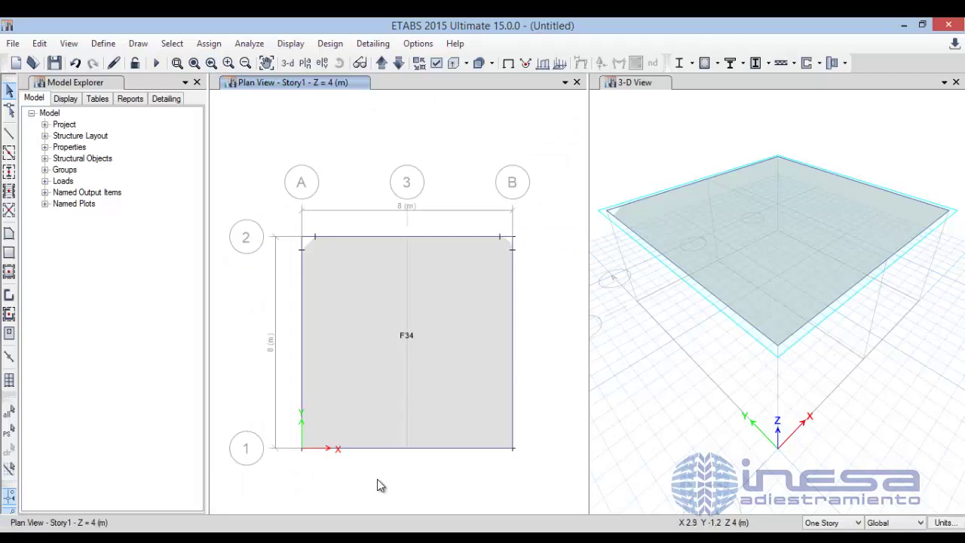